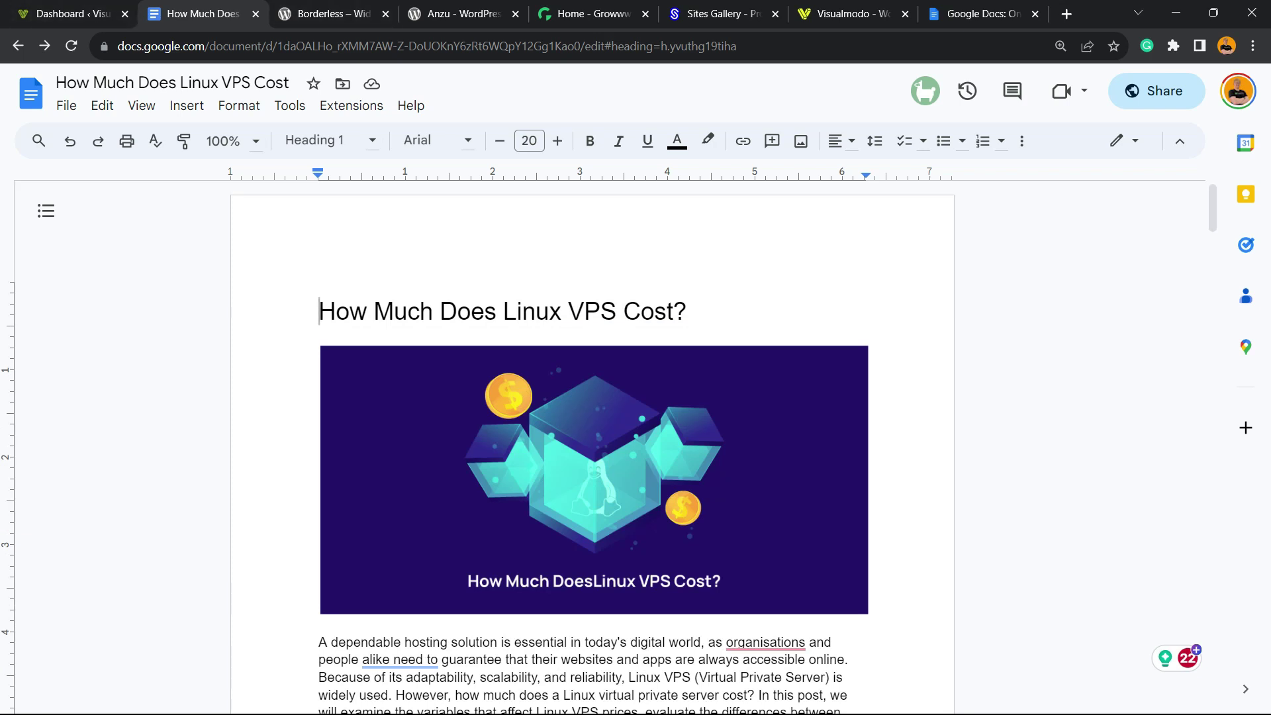
Keep the Linux VPS document's general access at Anyone with the link and copy its sharing link
{"action": "left_click", "coordinate": [983, 13]}
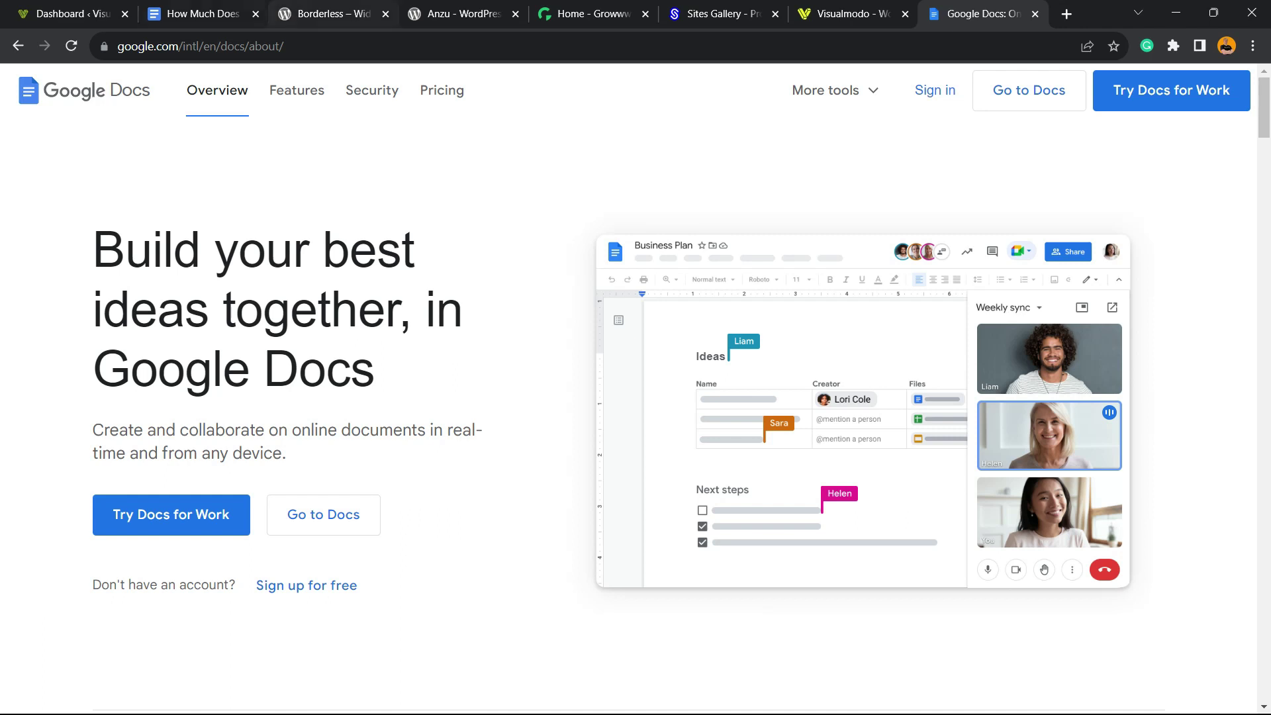
{"action": "key", "text": "ctrl+2"}
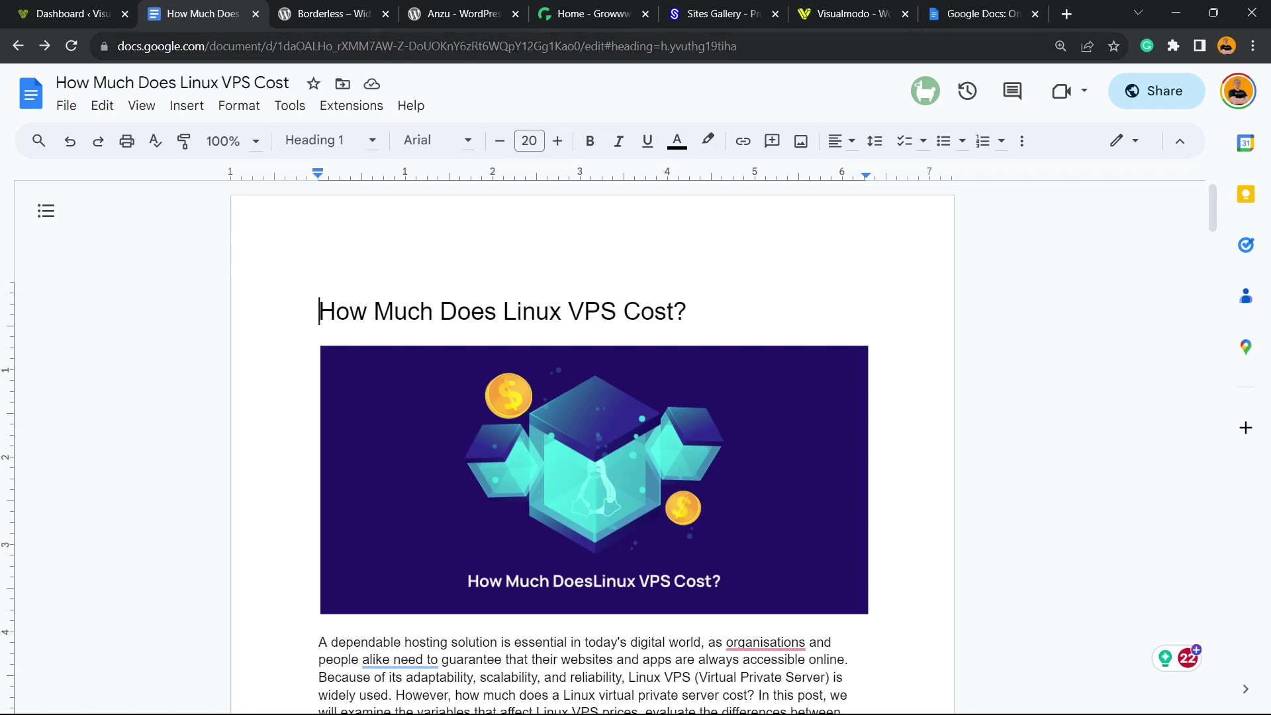
{"action": "left_click", "coordinate": [1156, 90]}
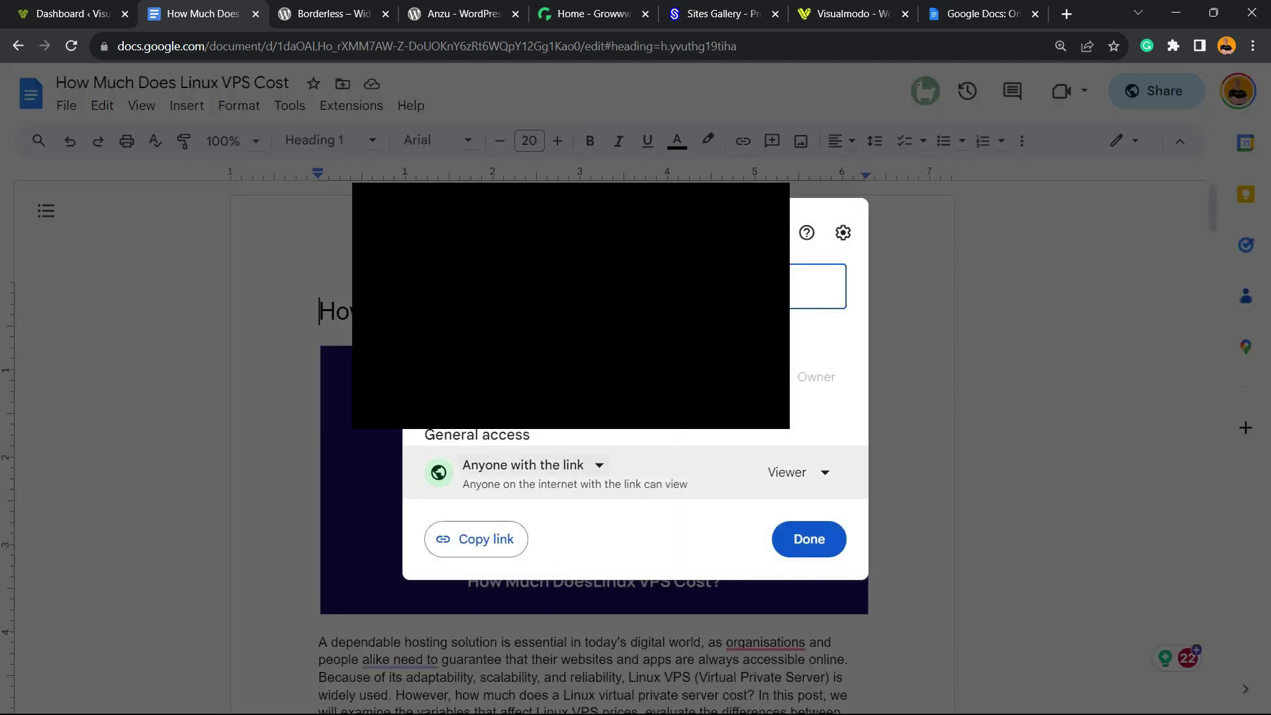
{"action": "left_click", "coordinate": [529, 465]}
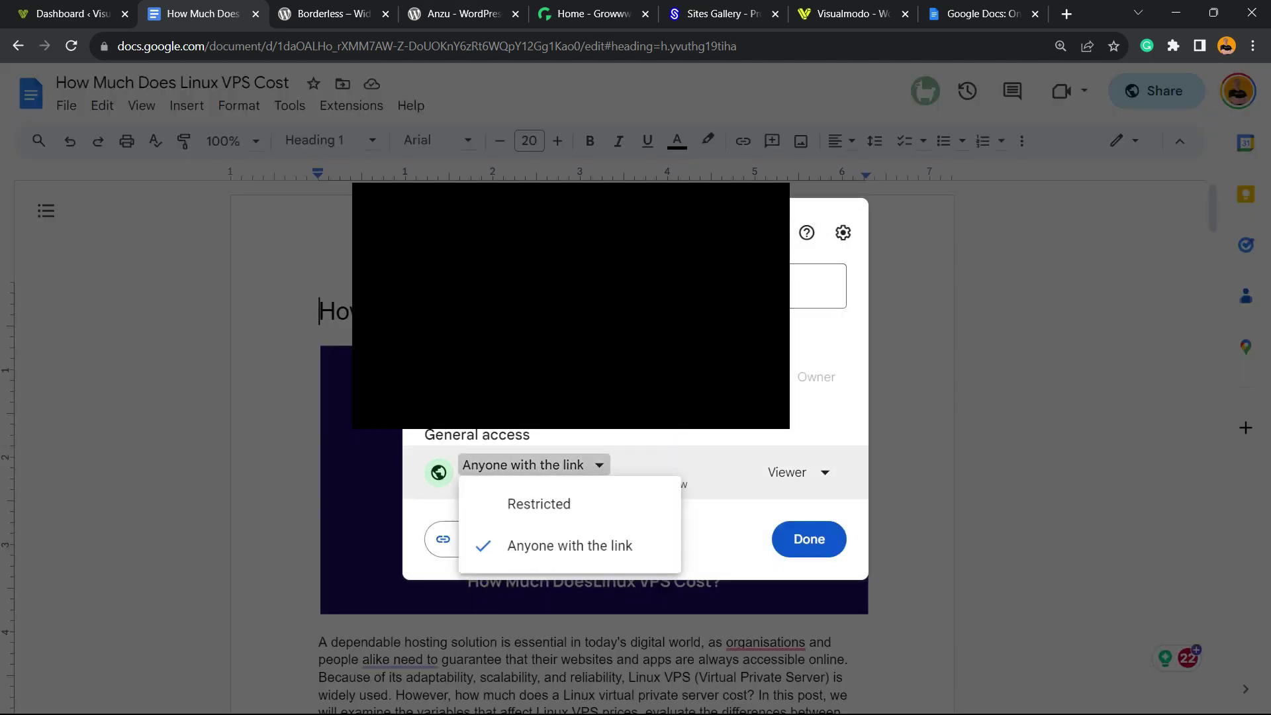
{"action": "left_click", "coordinate": [575, 549]}
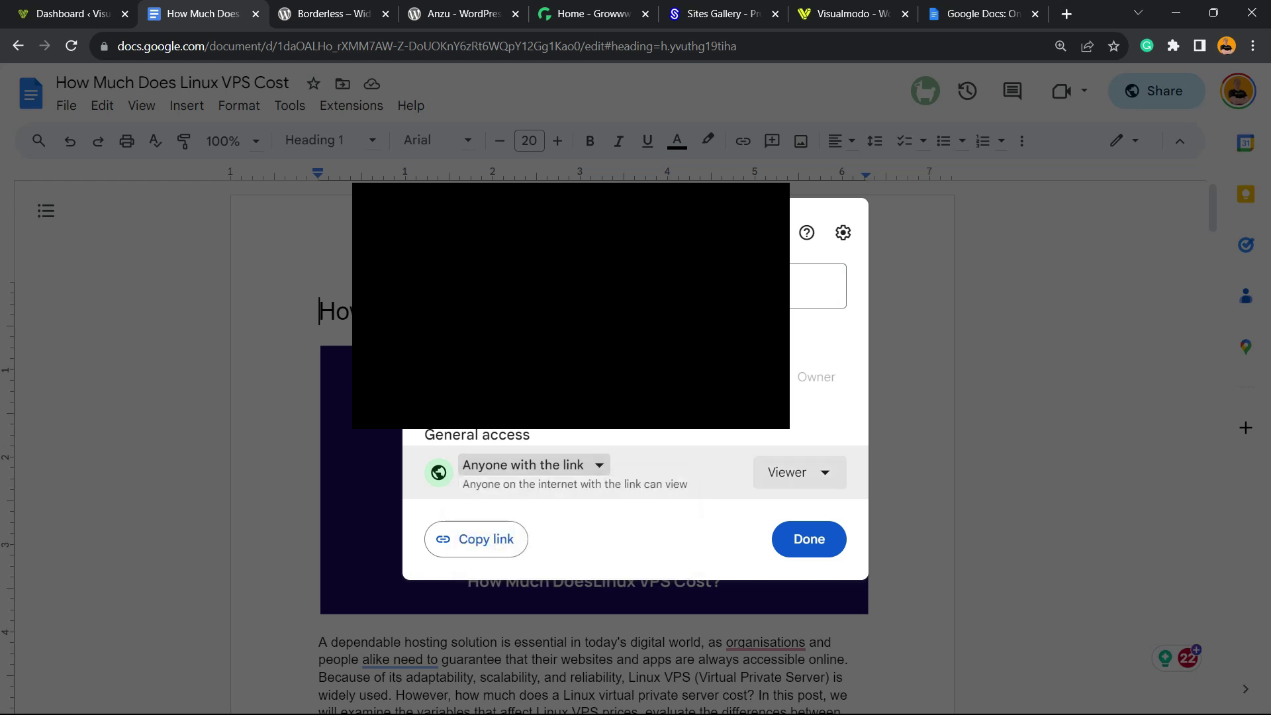
{"action": "left_click", "coordinate": [476, 539]}
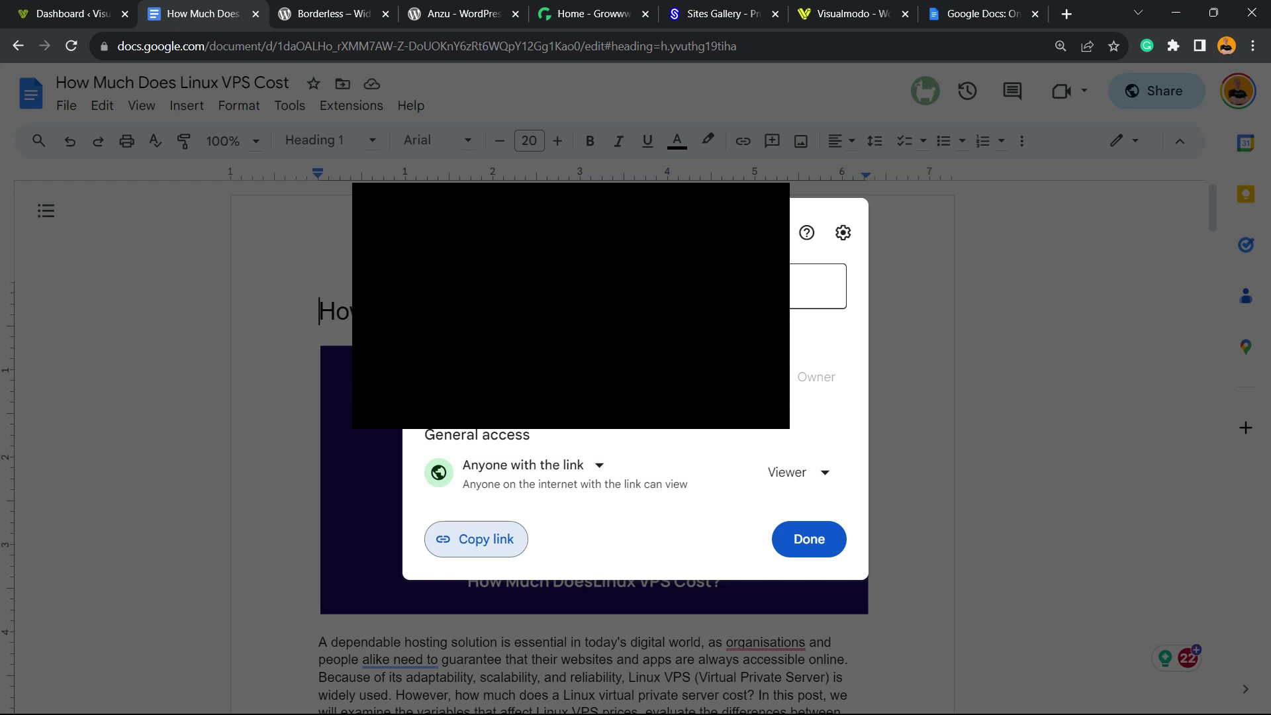
Switch to the WordPress dashboard and search the new plugins directory for "embed"
{"action": "key", "text": "ctrl+shift+Tab"}
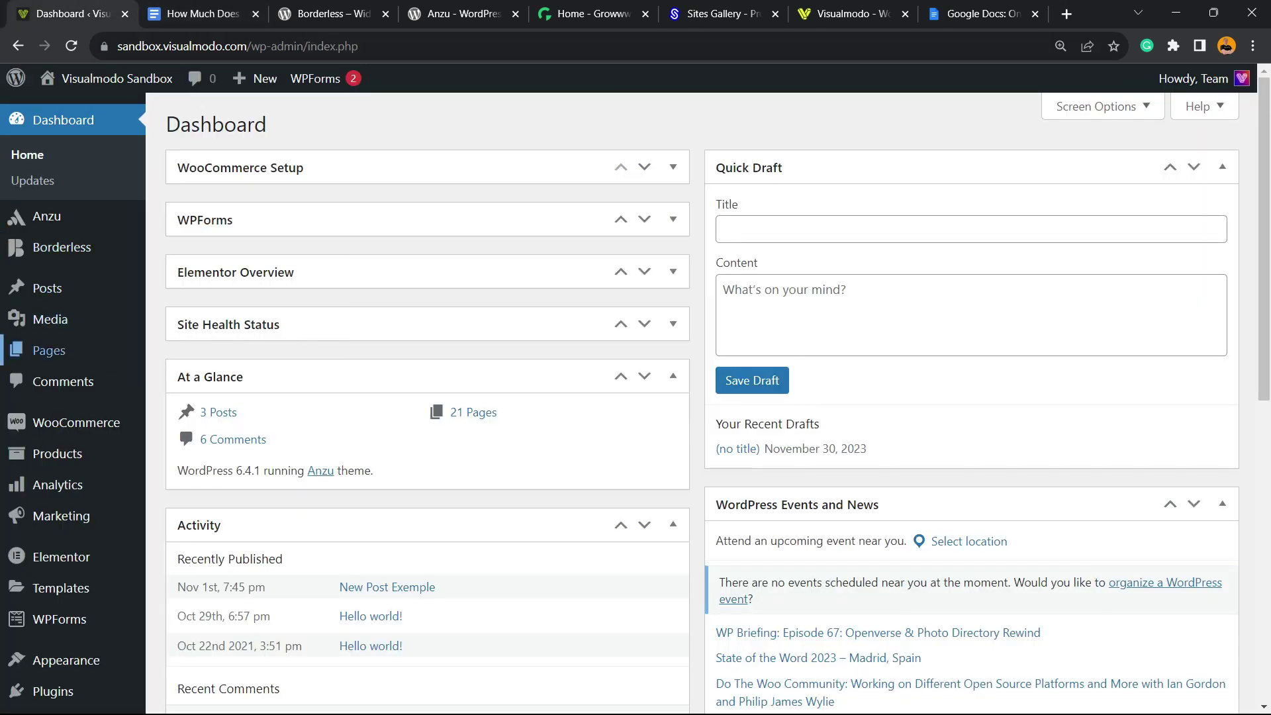
{"action": "scroll", "coordinate": [60, 358], "scroll_direction": "down", "scroll_amount": 2}
{"action": "mouse_move", "coordinate": [53, 563]}
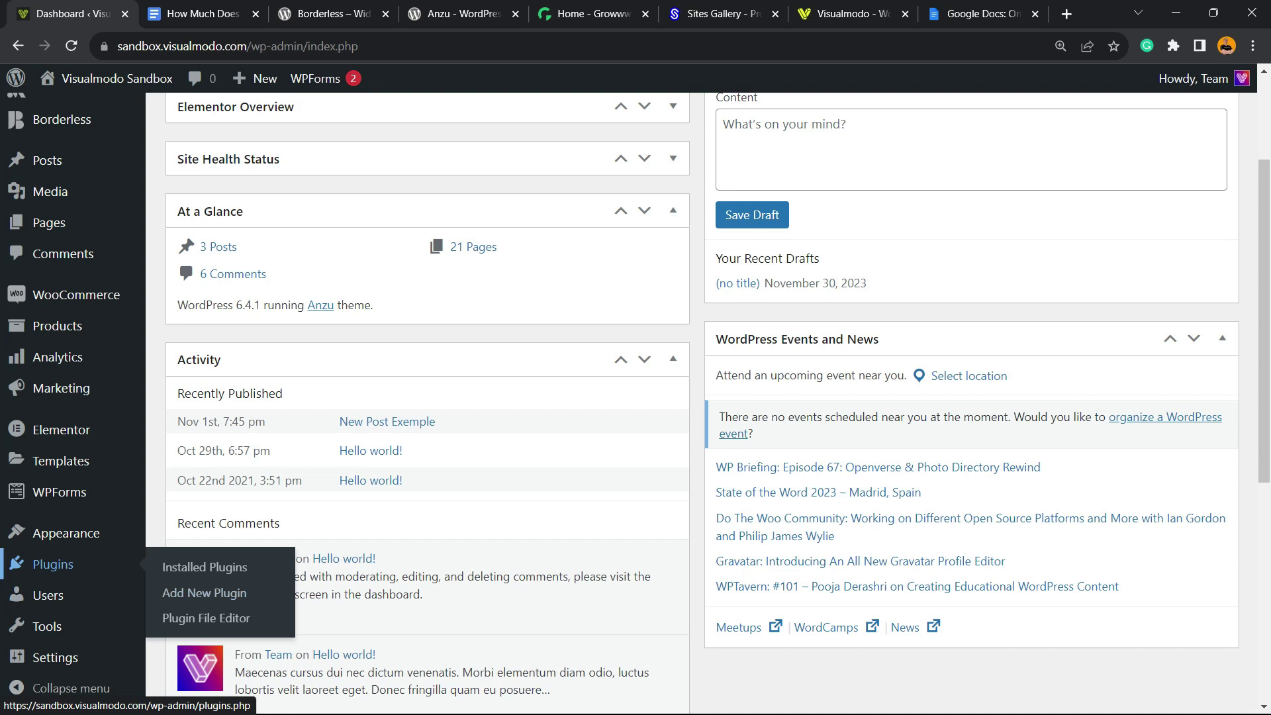
{"action": "left_click", "coordinate": [204, 593]}
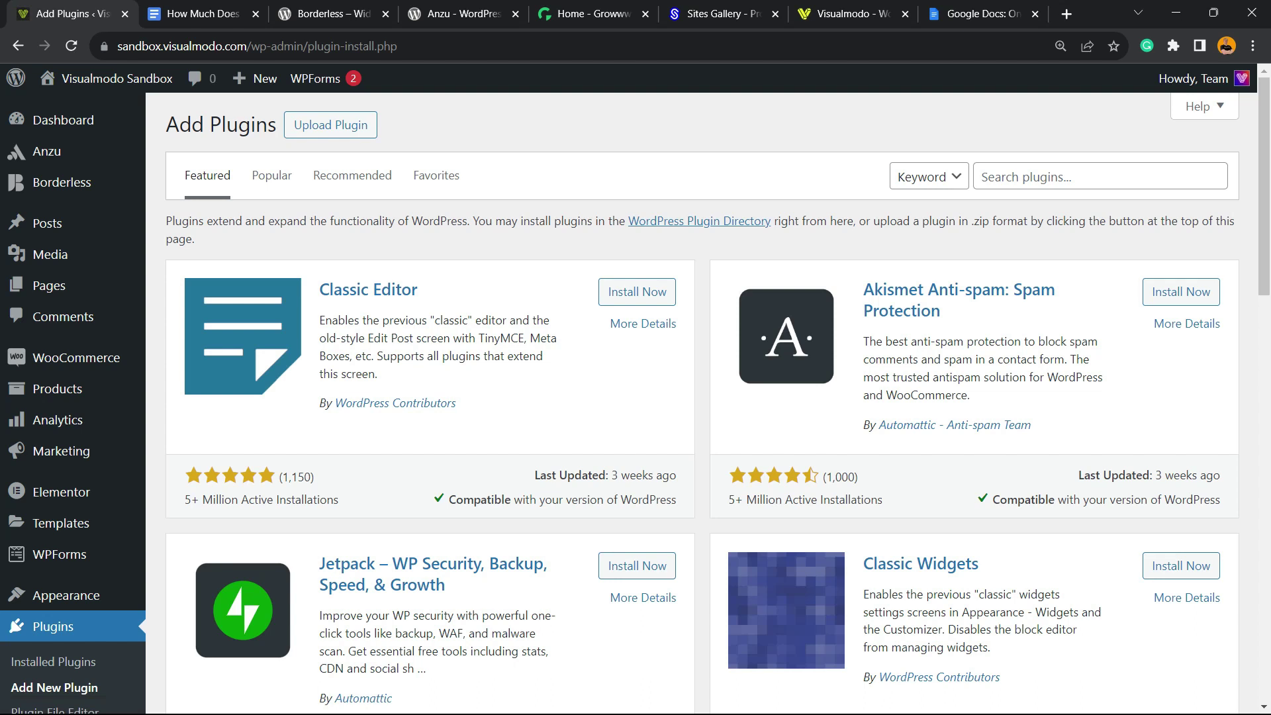
{"action": "left_click", "coordinate": [992, 176]}
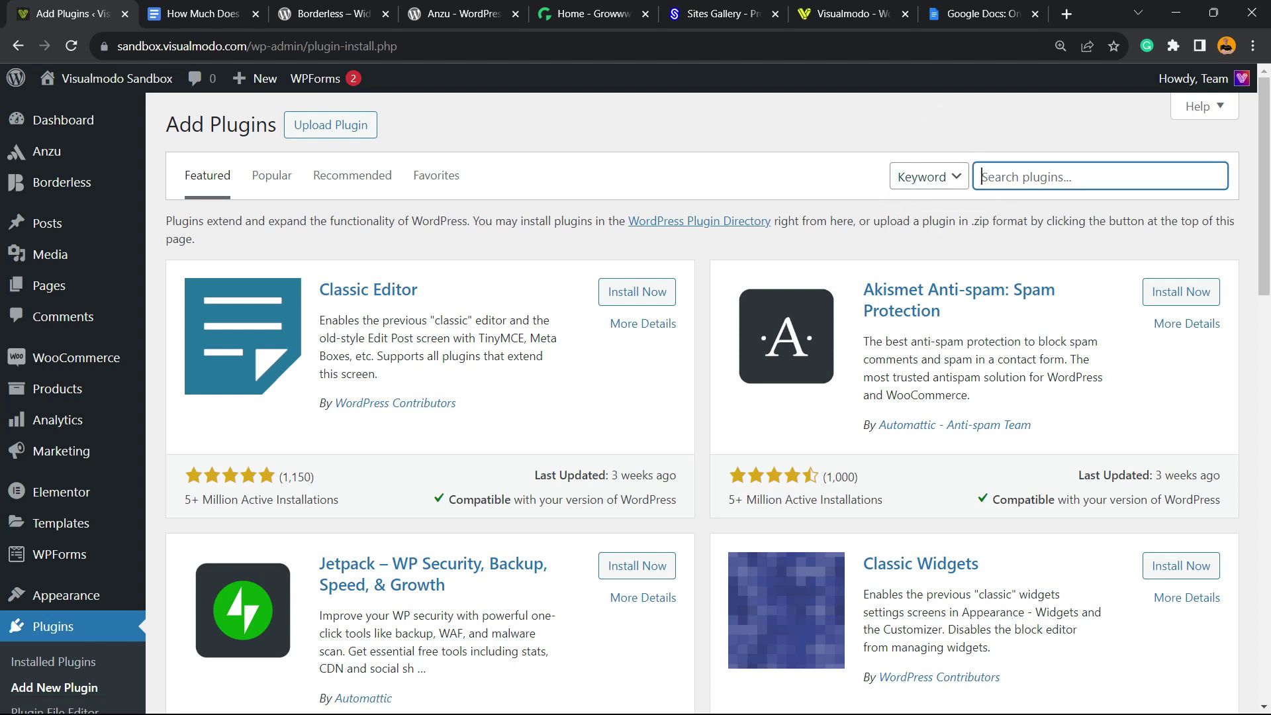
{"action": "key", "text": "Down"}
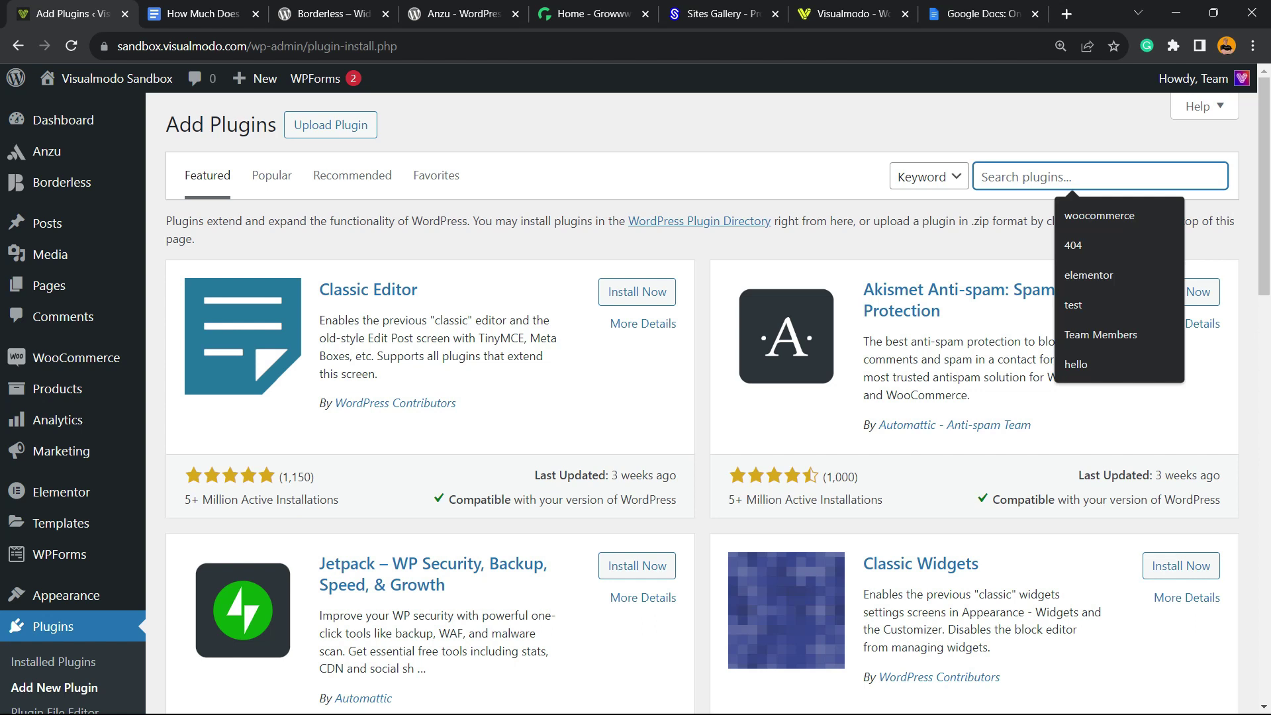
{"action": "type", "text": "embed"}
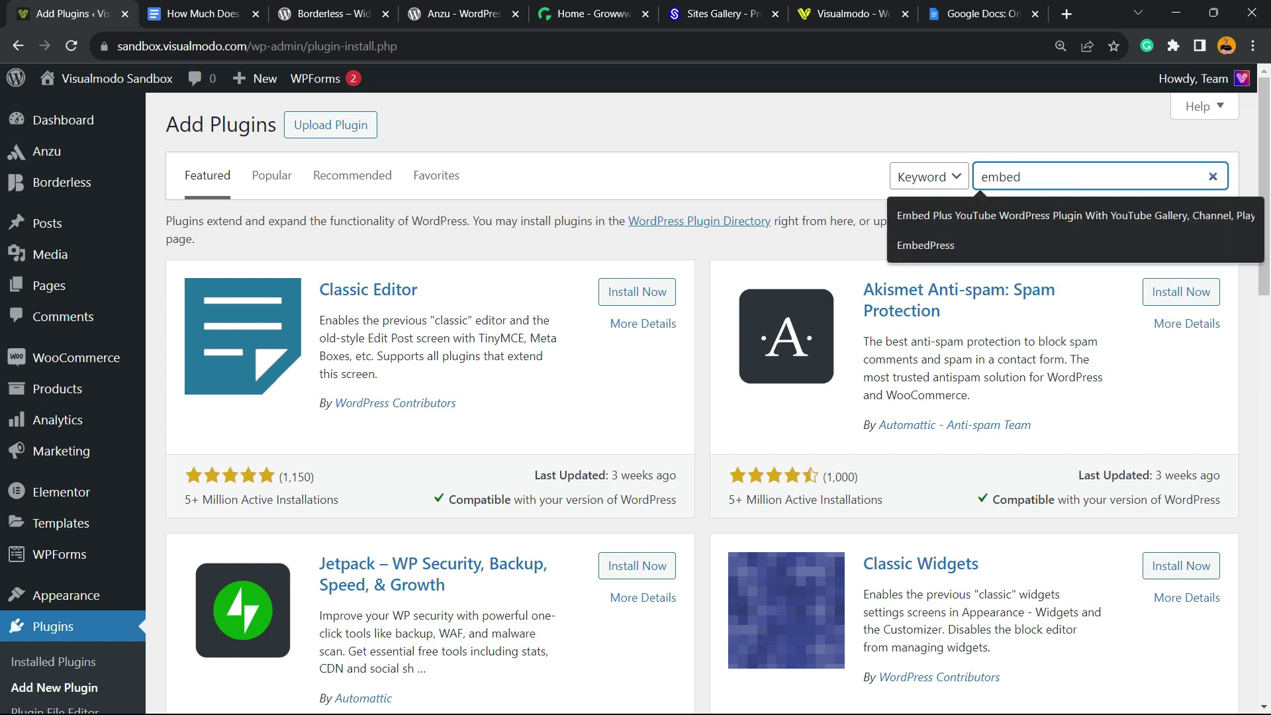
{"action": "key", "text": "Return"}
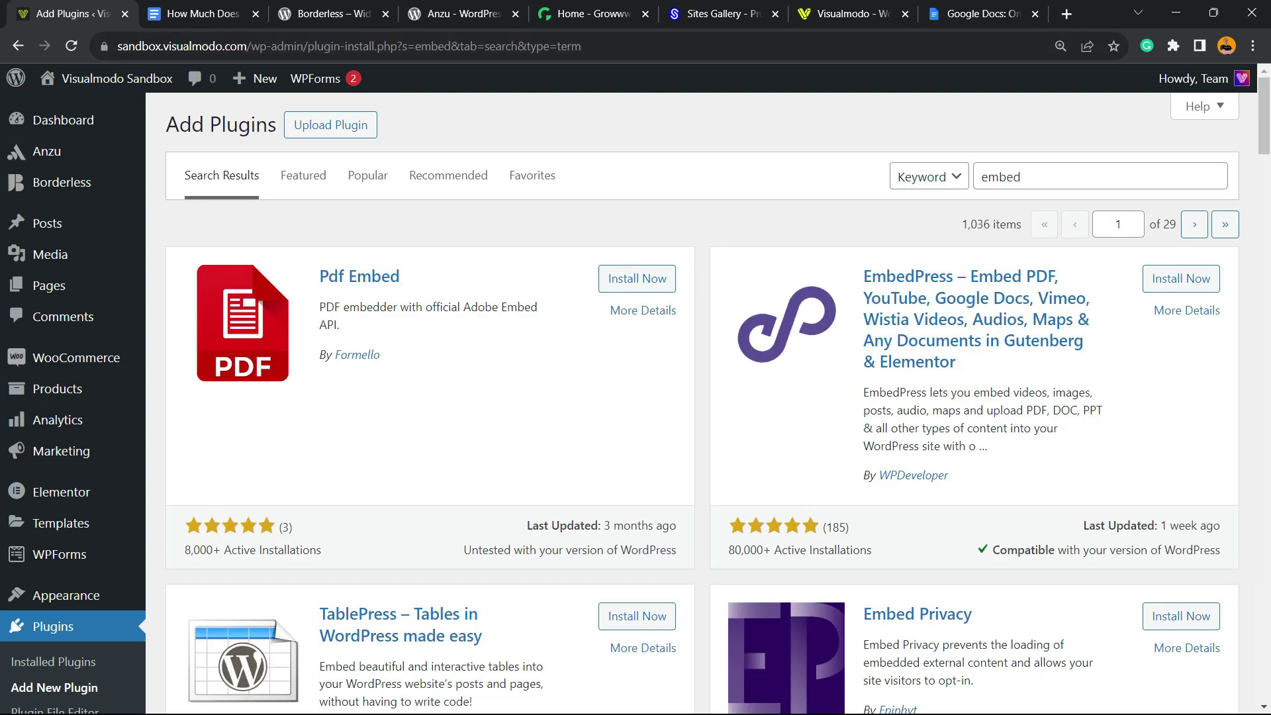
Install and activate the EmbedPress plugin
{"action": "left_click_drag", "start_coordinate": [863, 276], "coordinate": [957, 276]}
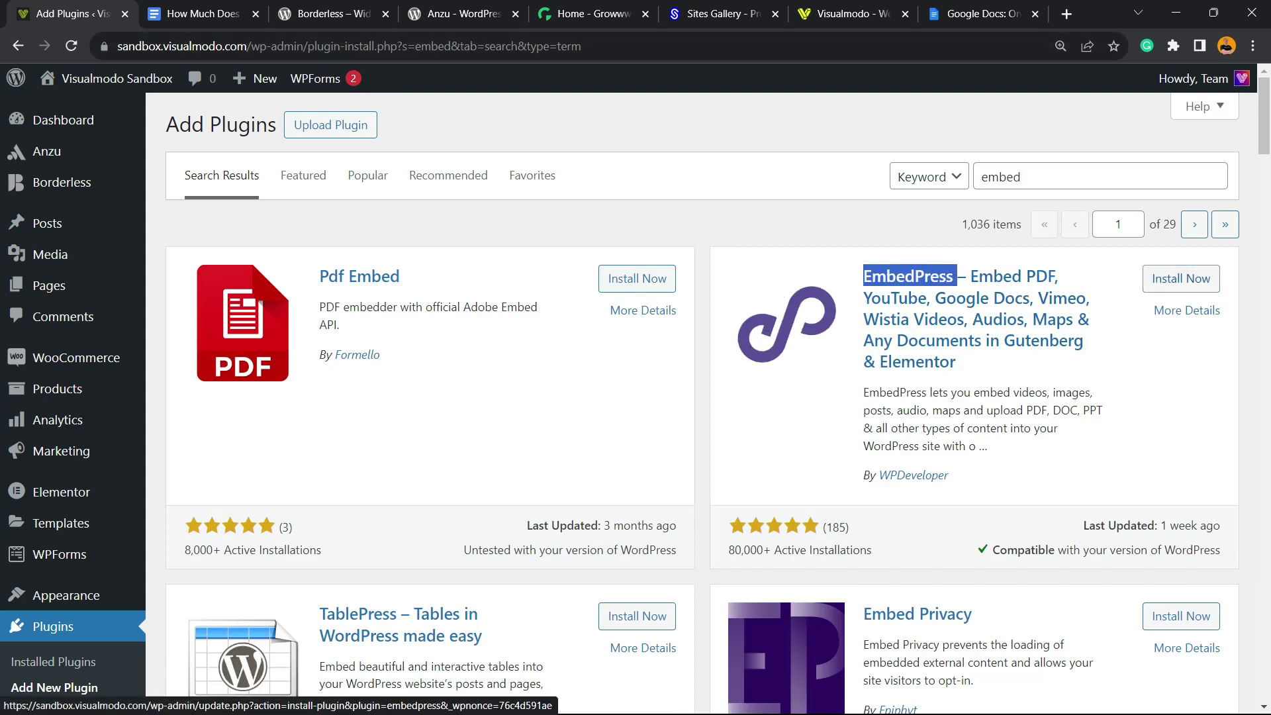
{"action": "left_click", "coordinate": [1181, 278]}
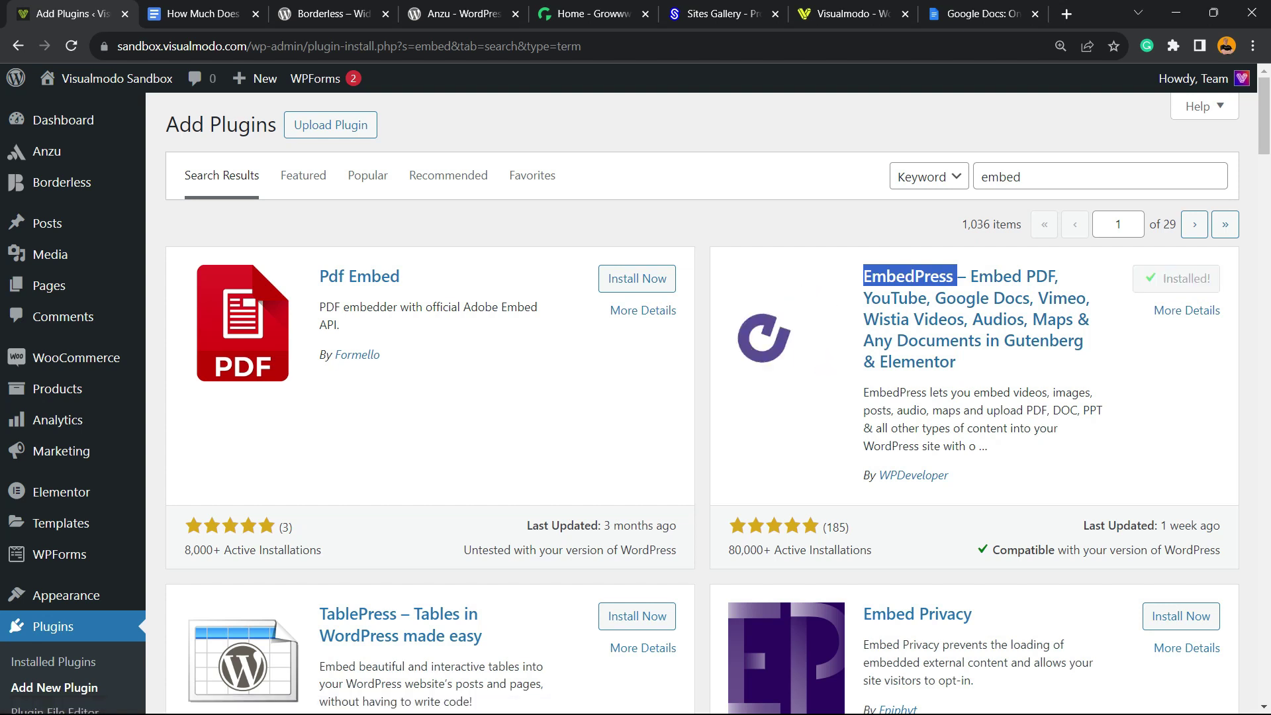
{"action": "left_click", "coordinate": [1166, 281]}
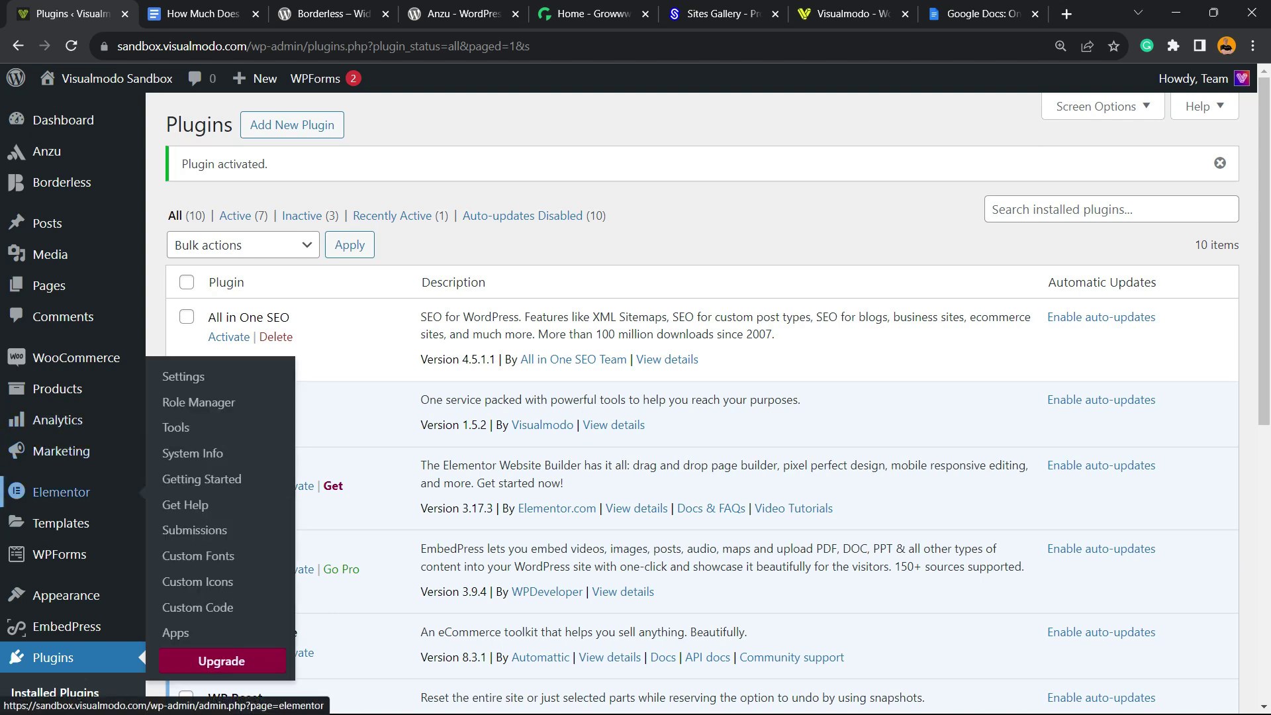
Open EmbedPress's settings and look through the full list of supported sources
{"action": "scroll", "coordinate": [61, 492], "scroll_direction": "down", "scroll_amount": 2}
{"action": "mouse_move", "coordinate": [66, 429]}
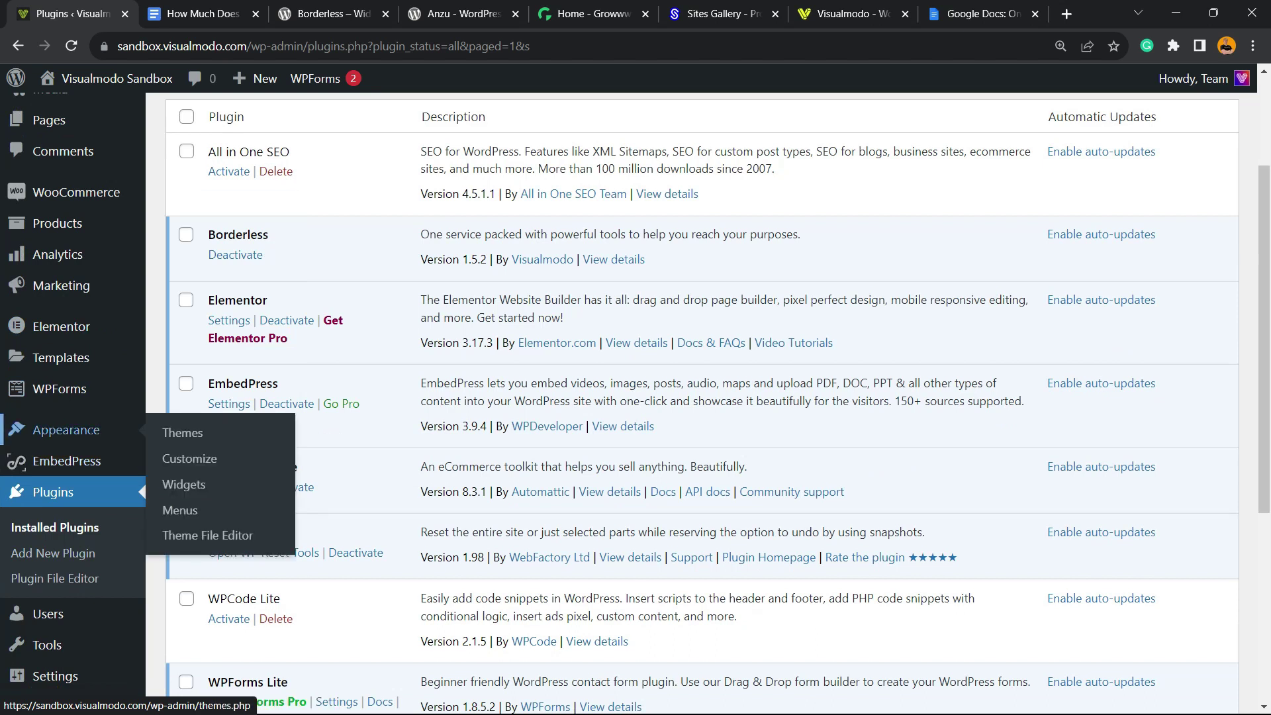
{"action": "left_click", "coordinate": [66, 461]}
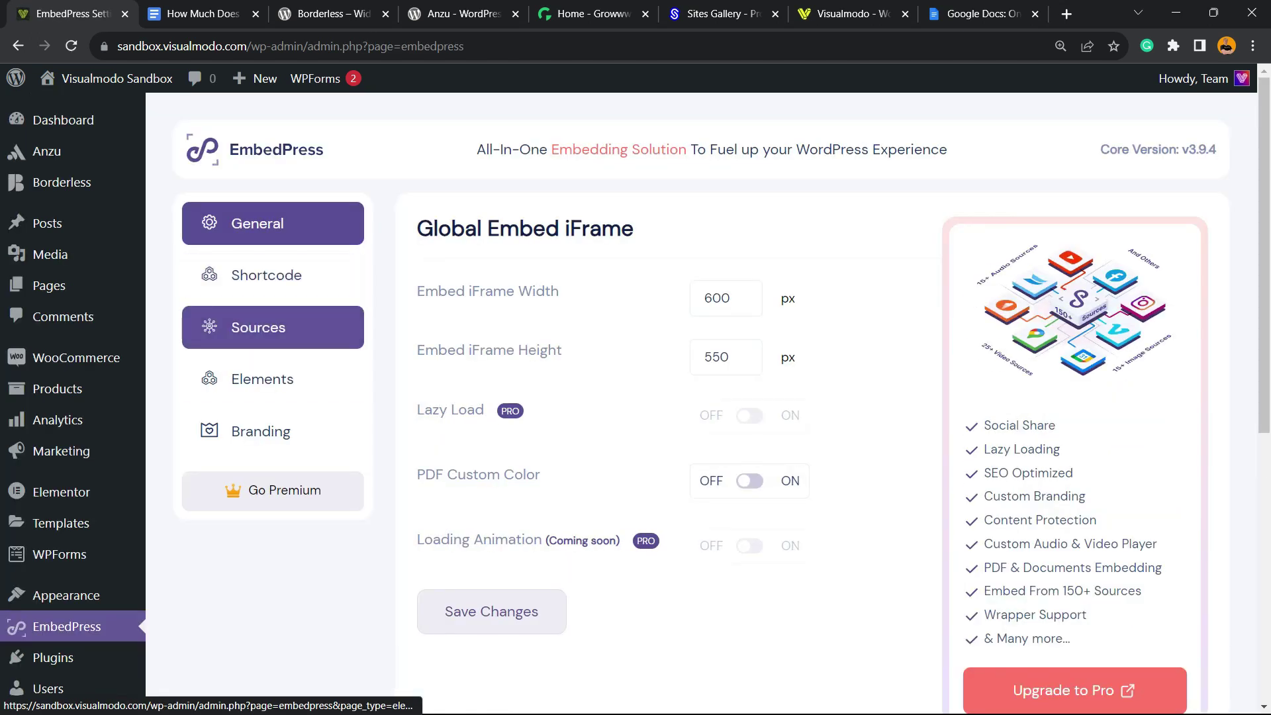
{"action": "left_click", "coordinate": [273, 327]}
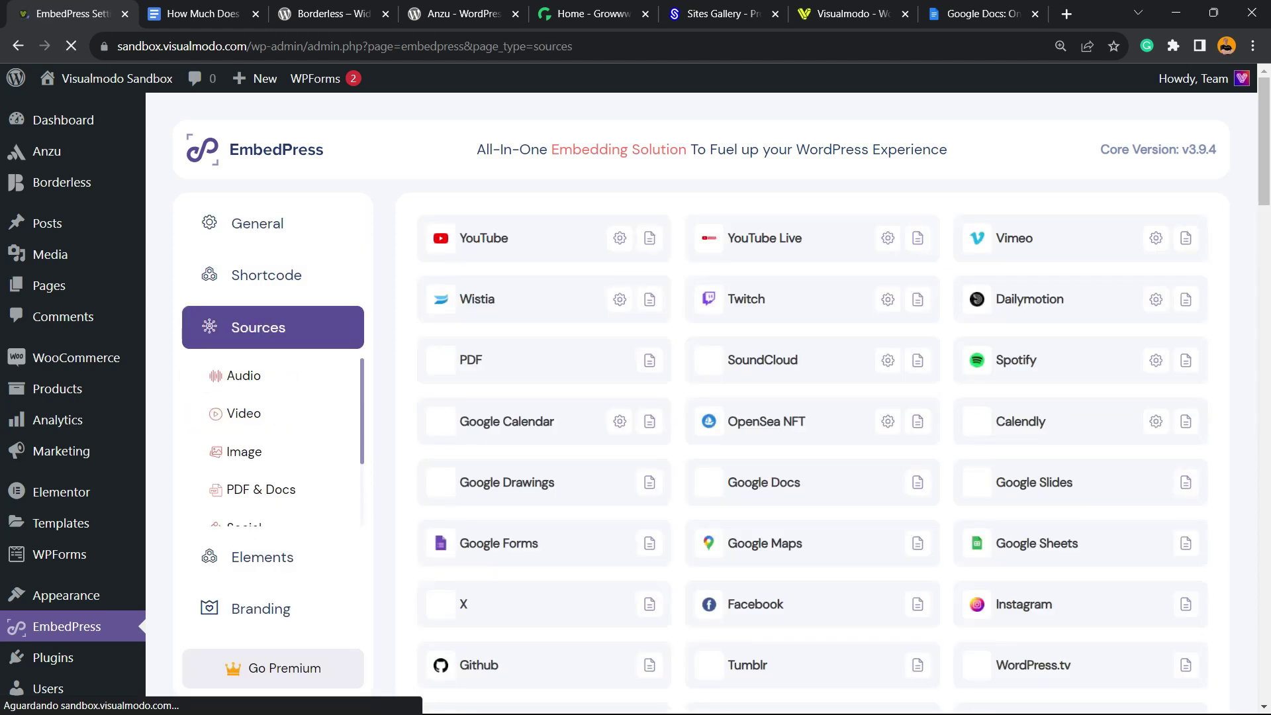
{"action": "scroll", "coordinate": [812, 402], "scroll_direction": "down", "scroll_amount": 18}
{"action": "scroll", "coordinate": [812, 402], "scroll_direction": "down", "scroll_amount": 15}
{"action": "scroll", "coordinate": [813, 402], "scroll_direction": "up", "scroll_amount": 3}
{"action": "scroll", "coordinate": [812, 402], "scroll_direction": "up", "scroll_amount": 20}
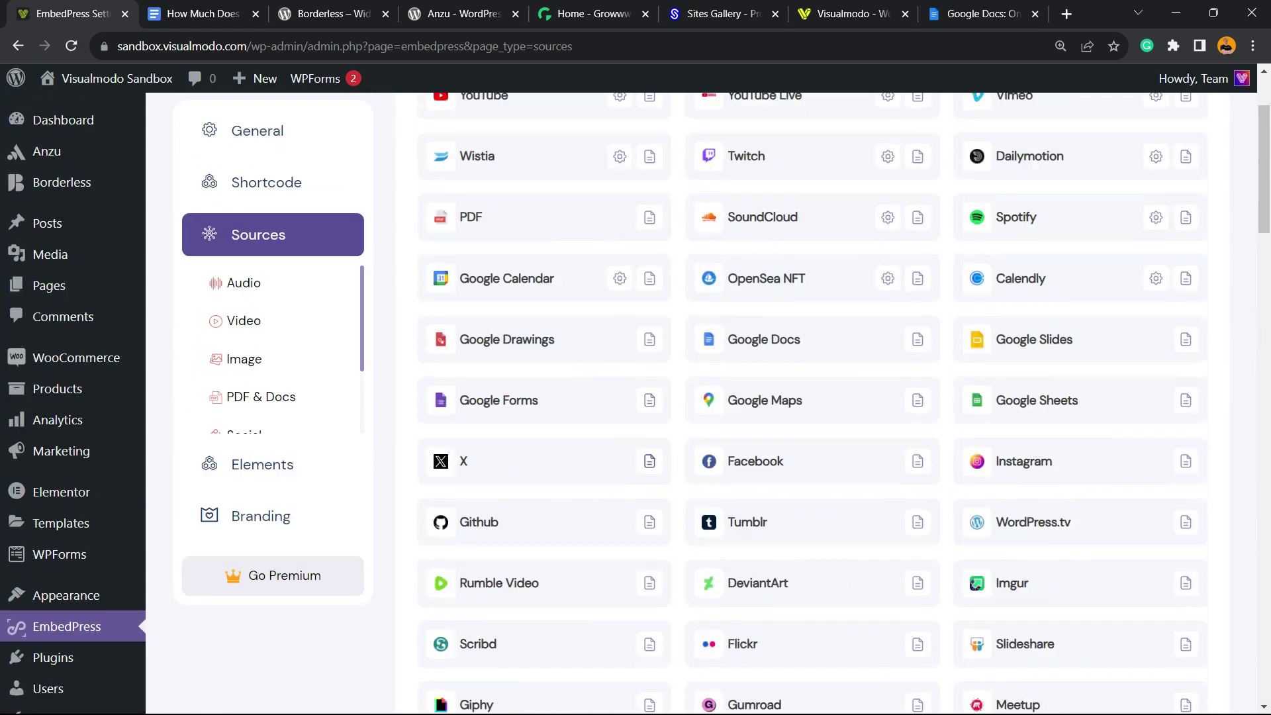
{"action": "scroll", "coordinate": [812, 402], "scroll_direction": "up", "scroll_amount": 3}
Open the post "New Post Exemple" for editing from the list of posts
{"action": "mouse_move", "coordinate": [49, 223]}
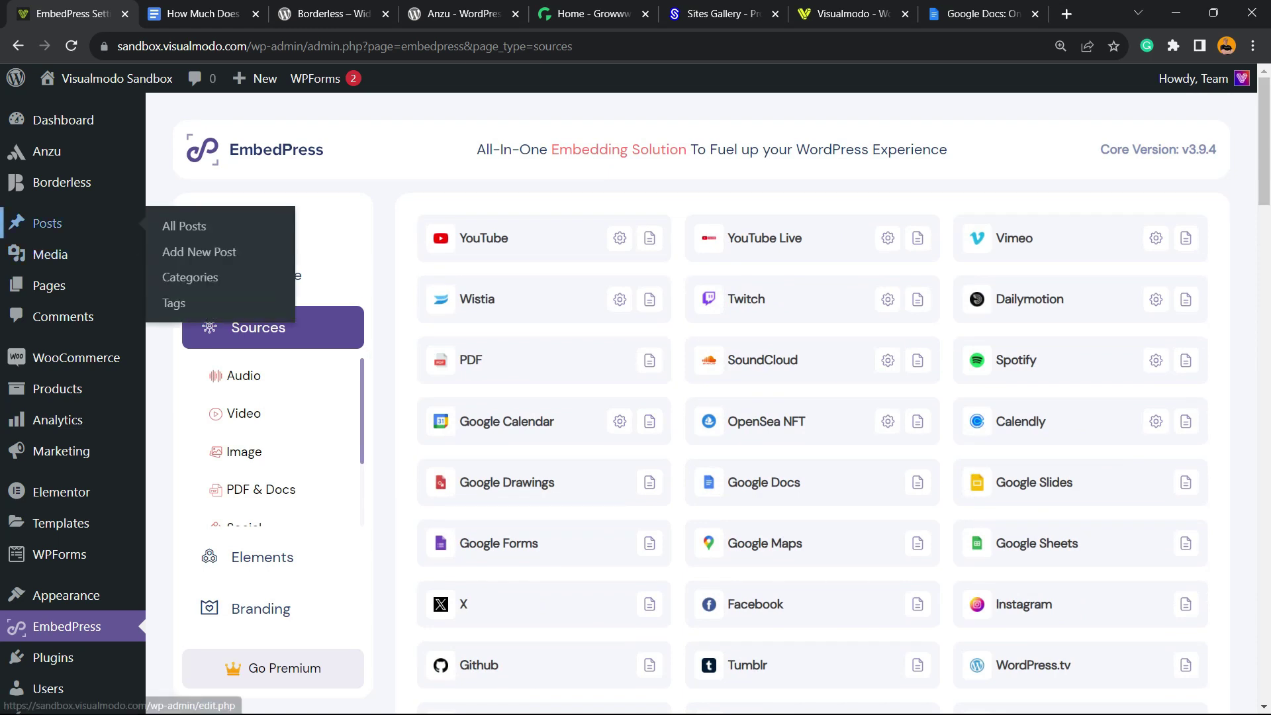
{"action": "left_click", "coordinate": [48, 224]}
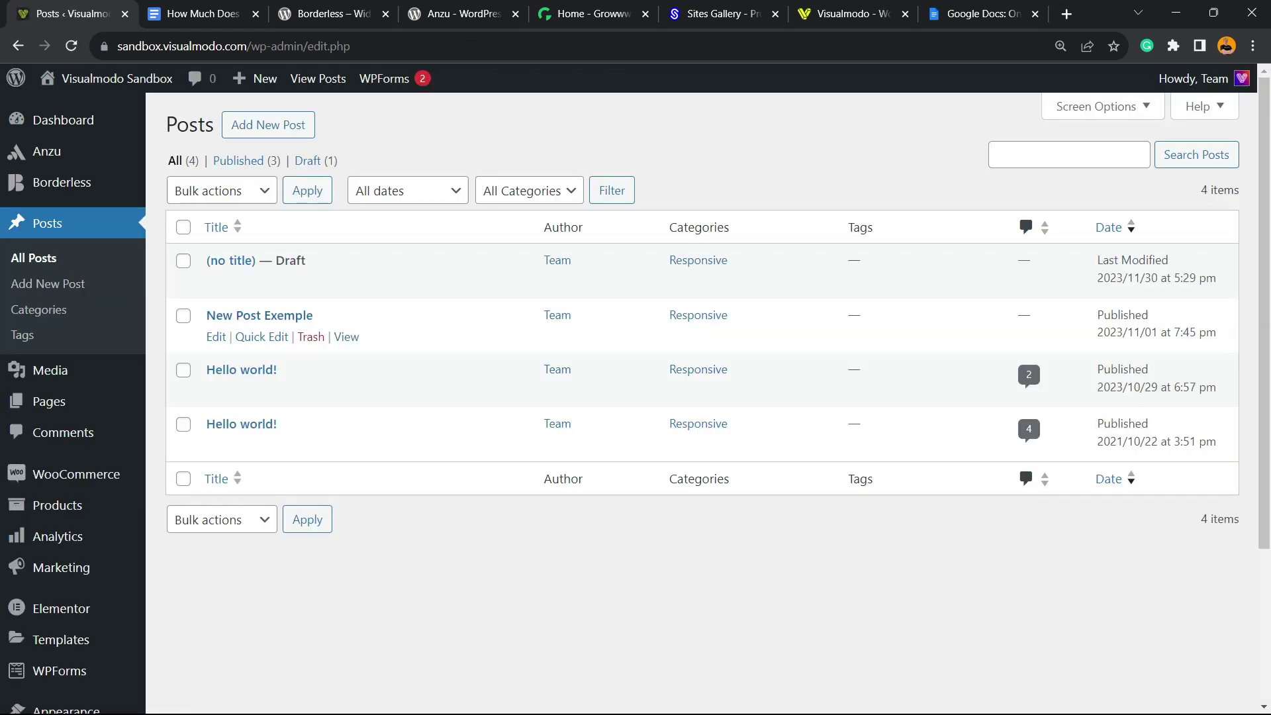
{"action": "left_click", "coordinate": [260, 315]}
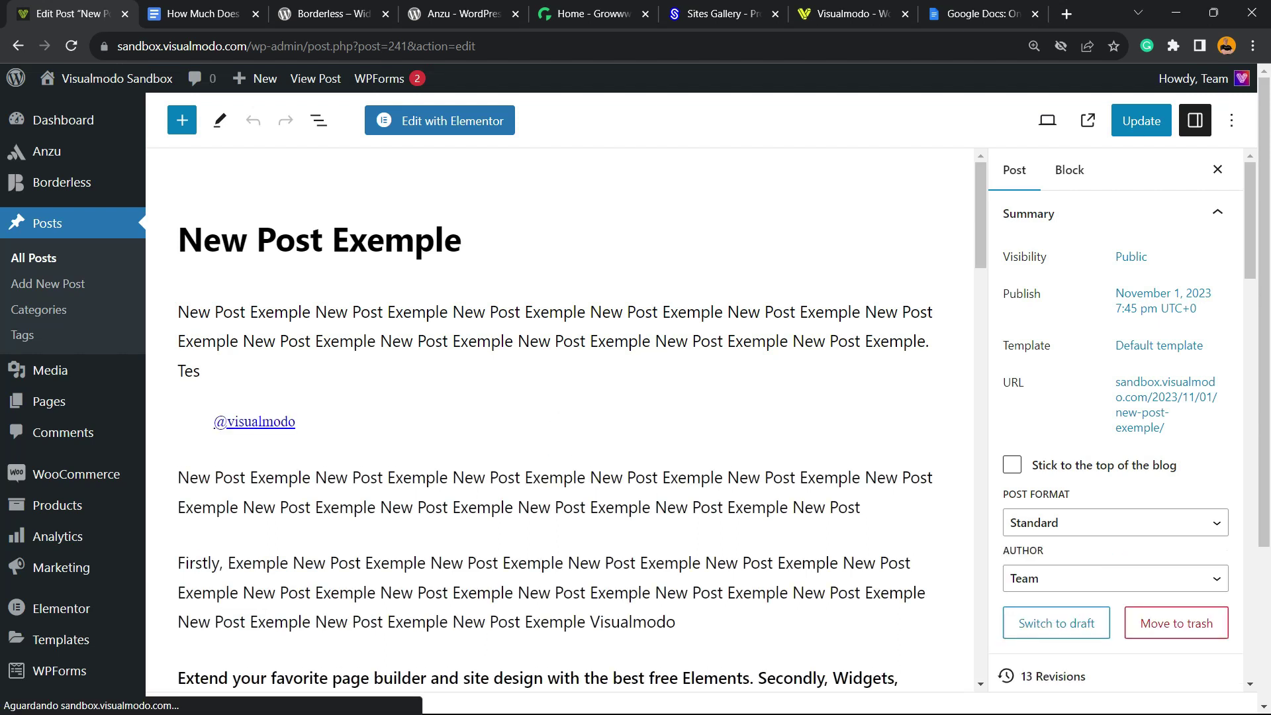
{"action": "left_click", "coordinate": [411, 426]}
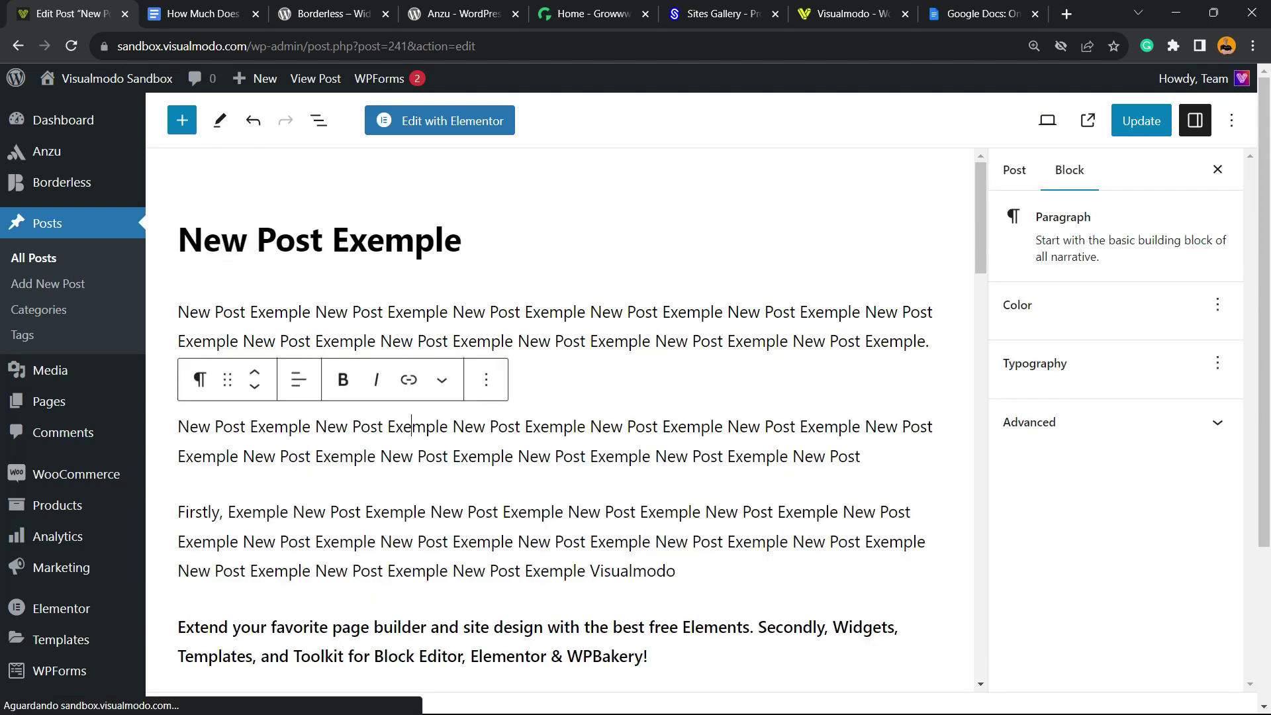
{"action": "left_click", "coordinate": [200, 370]}
{"action": "key", "text": "Return"}
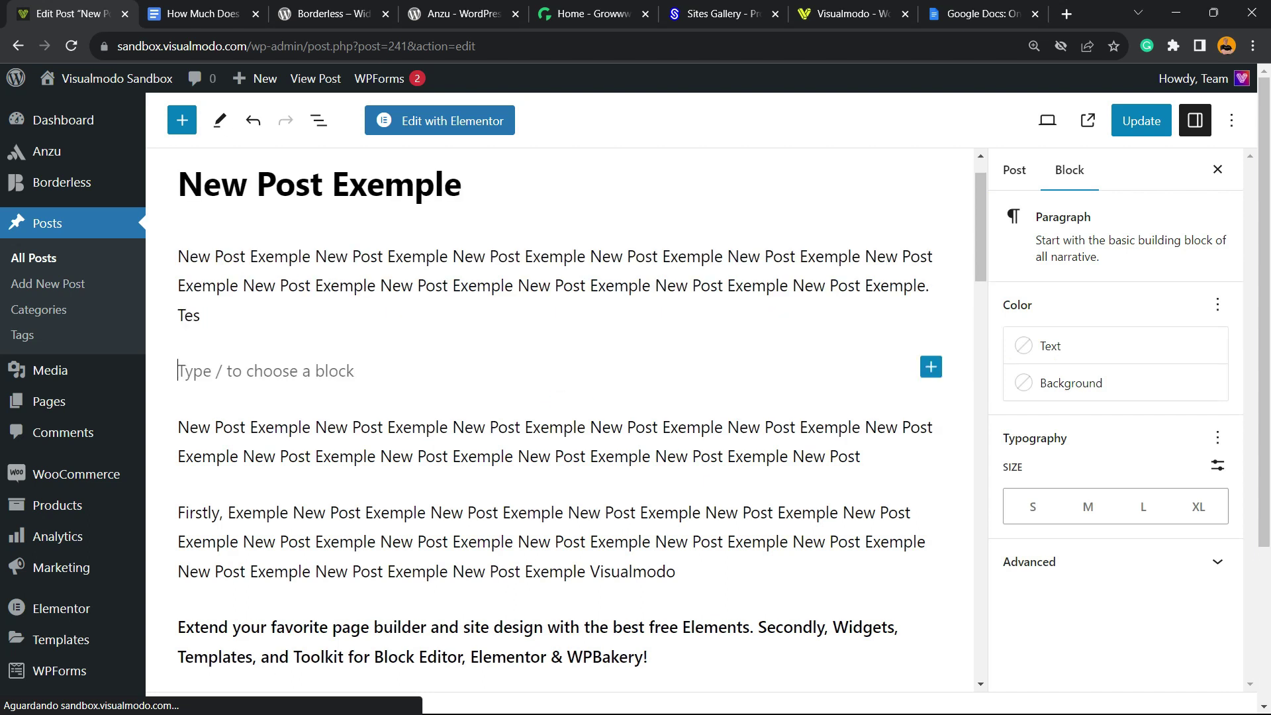
{"action": "left_click", "coordinate": [930, 367]}
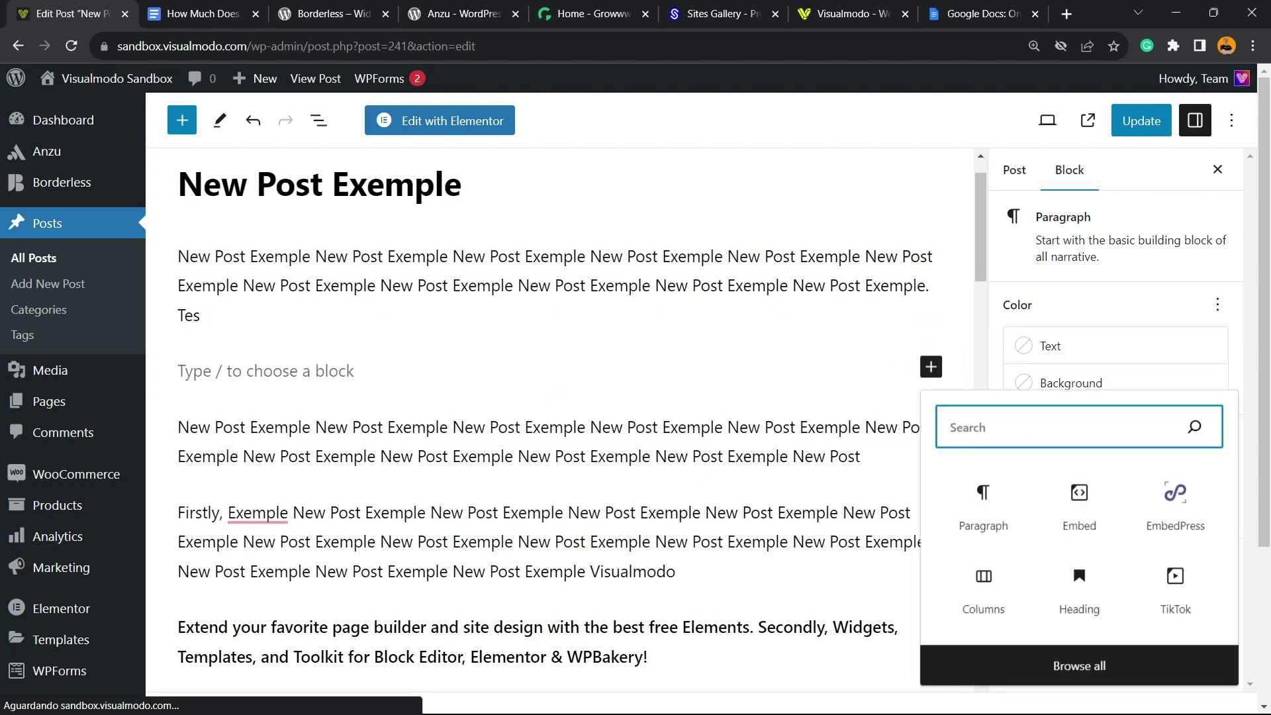
{"action": "left_click", "coordinate": [1175, 505]}
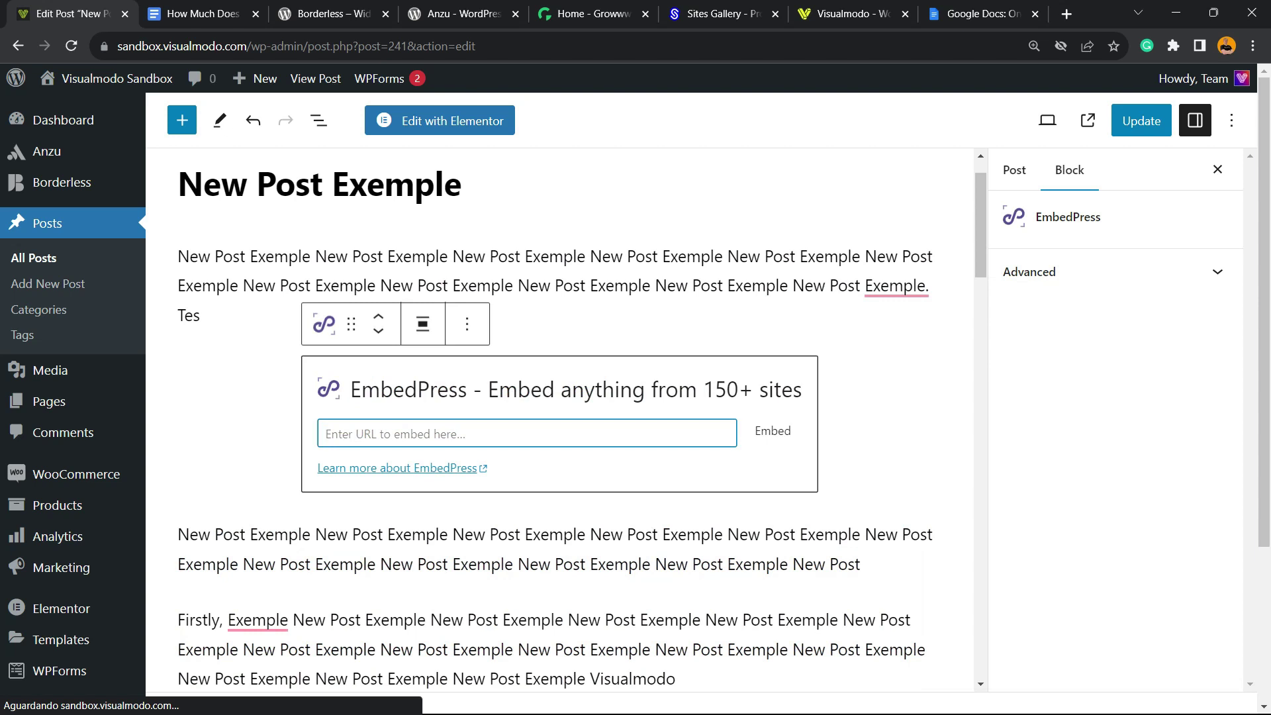
Paste the copied Google Docs sharing link into the EmbedPress block, embed it and review the embedded document
{"action": "key", "text": "ctrl+v"}
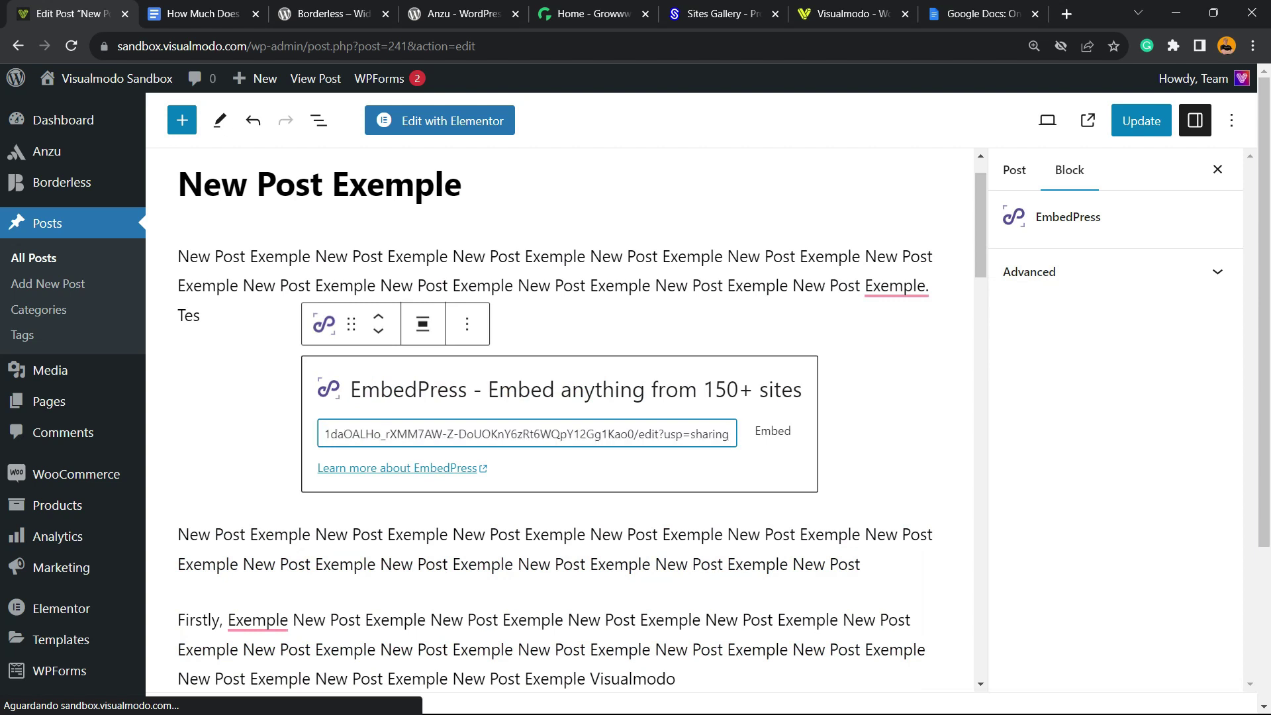
{"action": "key", "text": "Return"}
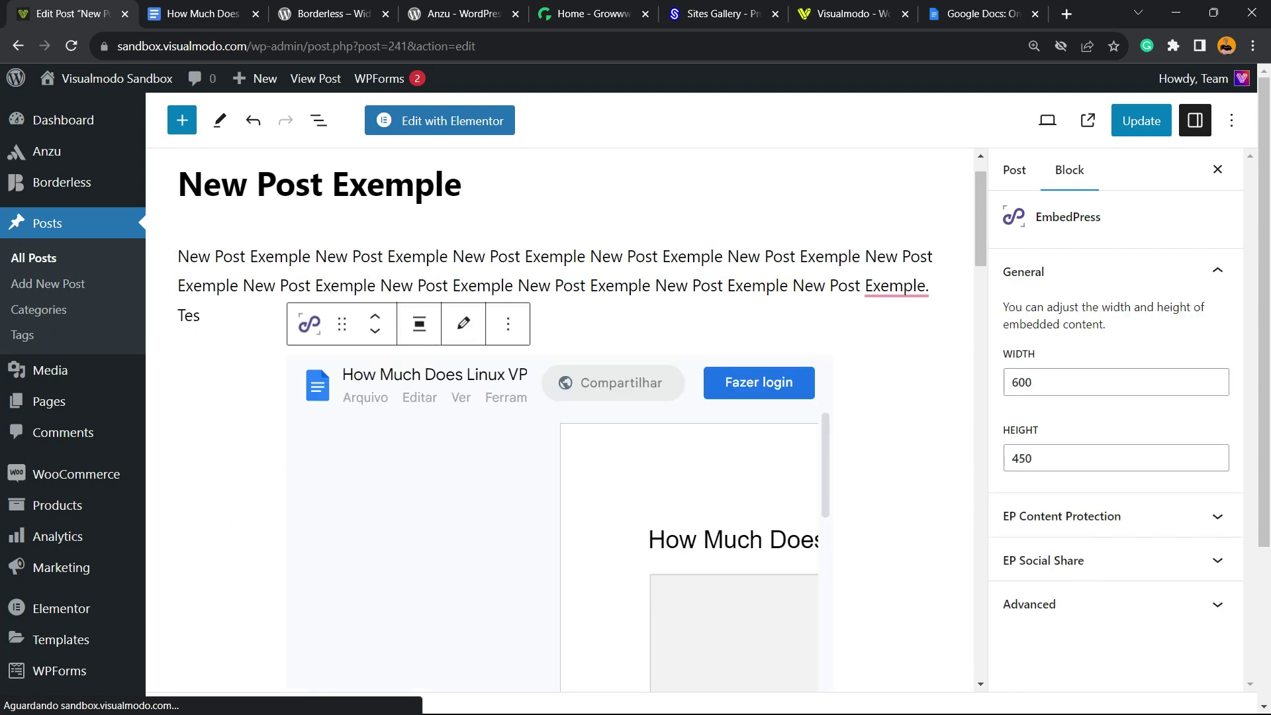
{"action": "scroll", "coordinate": [559, 424], "scroll_direction": "down", "scroll_amount": 2}
{"action": "scroll", "coordinate": [559, 423], "scroll_direction": "down", "scroll_amount": 3}
{"action": "scroll", "coordinate": [559, 424], "scroll_direction": "up", "scroll_amount": 2}
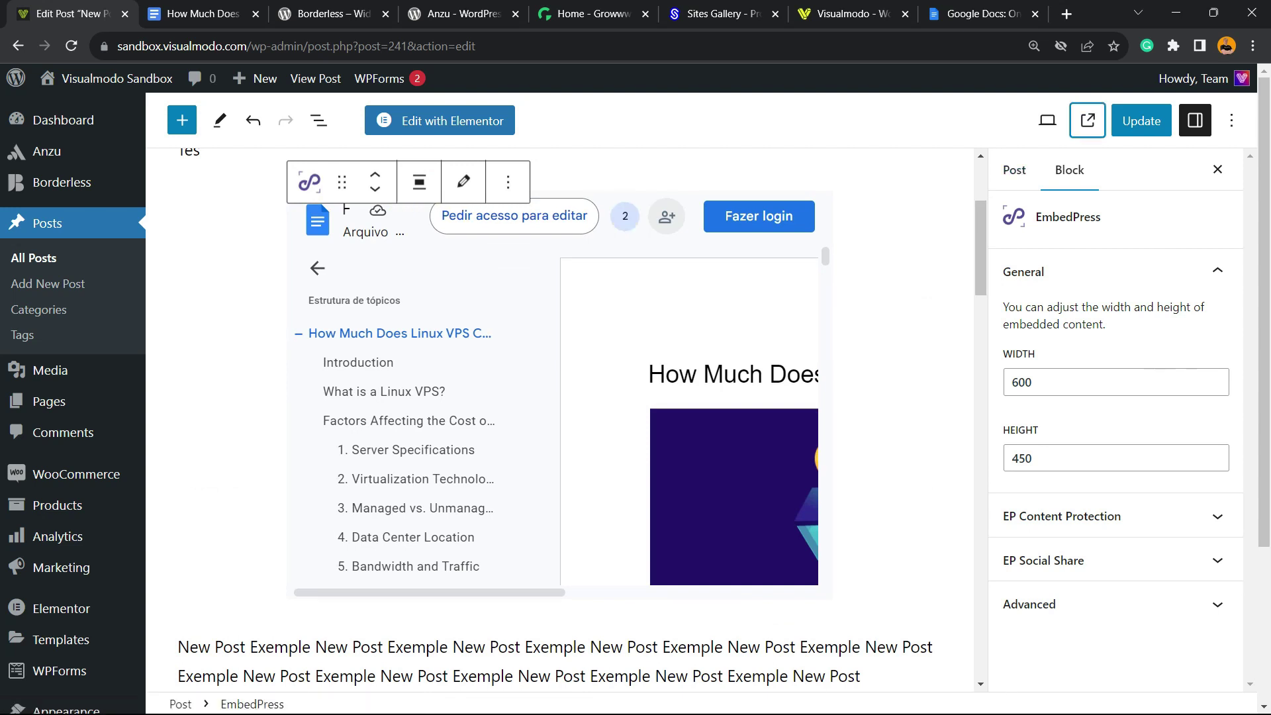
Open the live post in a separate browser tab and update the post from the editor
{"action": "left_click", "coordinate": [1087, 120]}
{"action": "key", "text": "ctrl+shift+Tab"}
{"action": "key", "text": "Tab"}
{"action": "key", "text": "Return"}
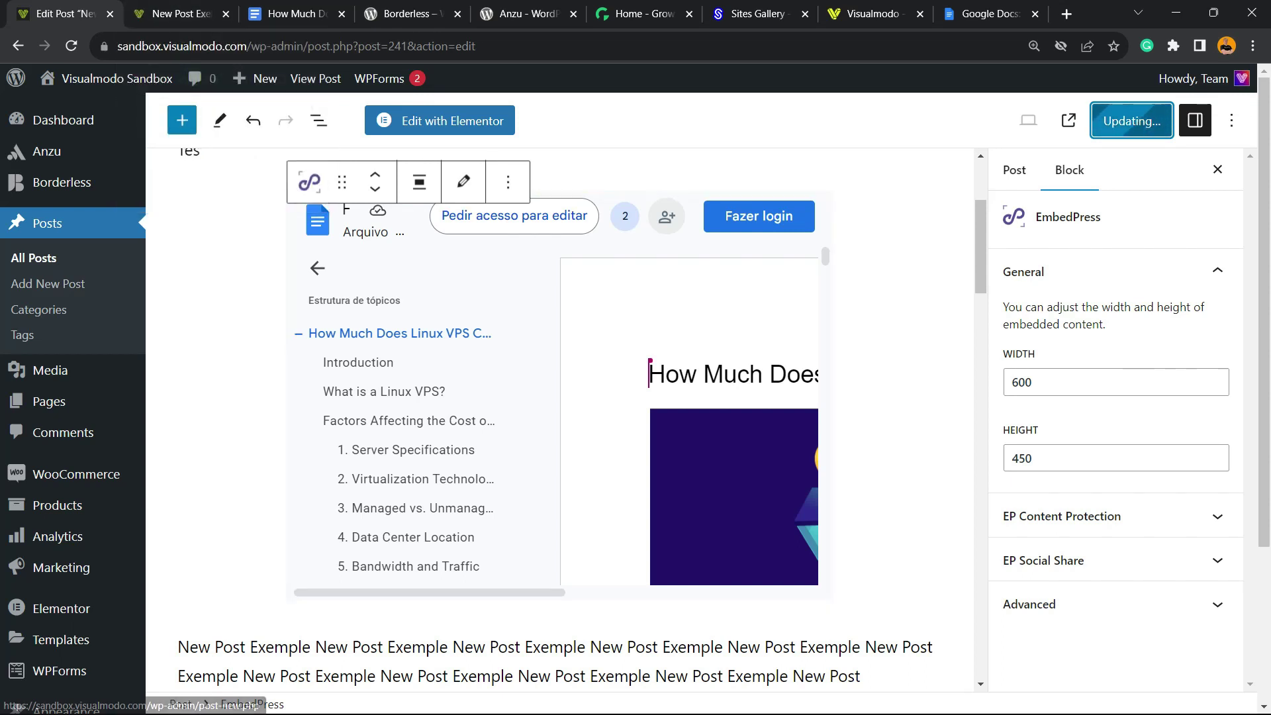
Reload the live "New Post Exemple" page, check the embedded document and return to the post editor
{"action": "key", "text": "ctrl+Tab"}
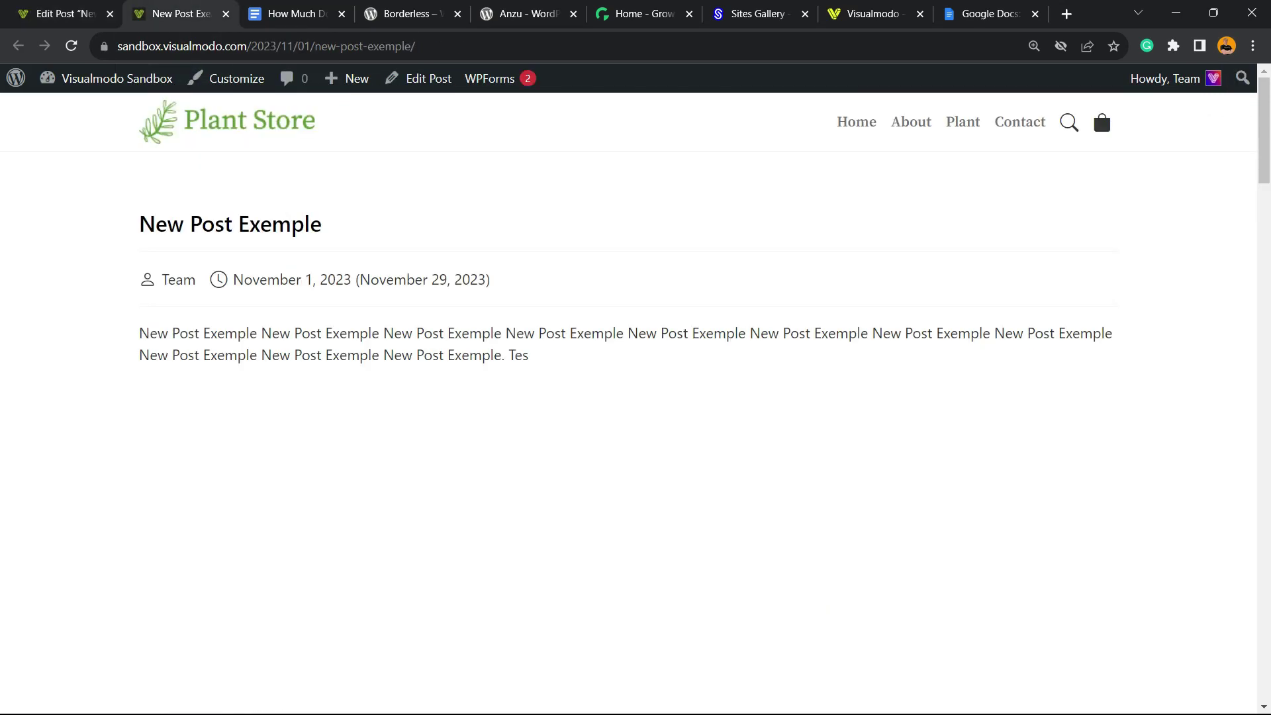
{"action": "key", "text": "F5"}
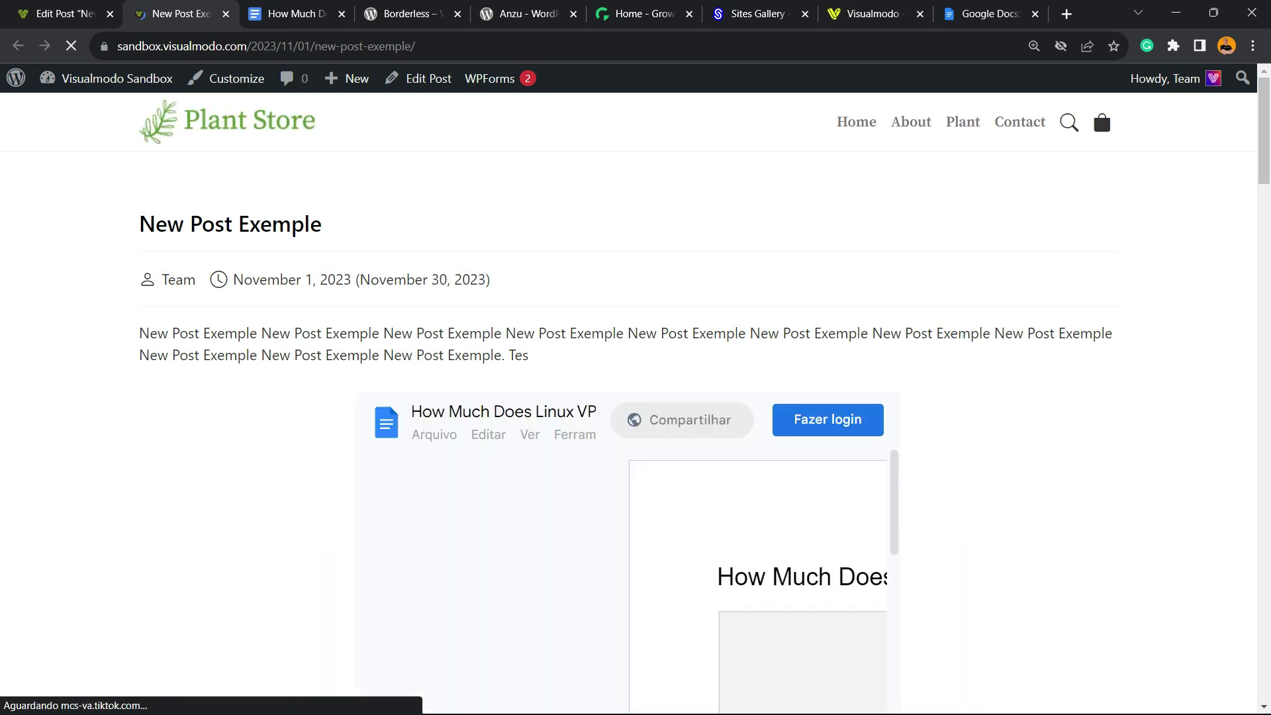
{"action": "scroll", "coordinate": [635, 397], "scroll_direction": "down", "scroll_amount": 5}
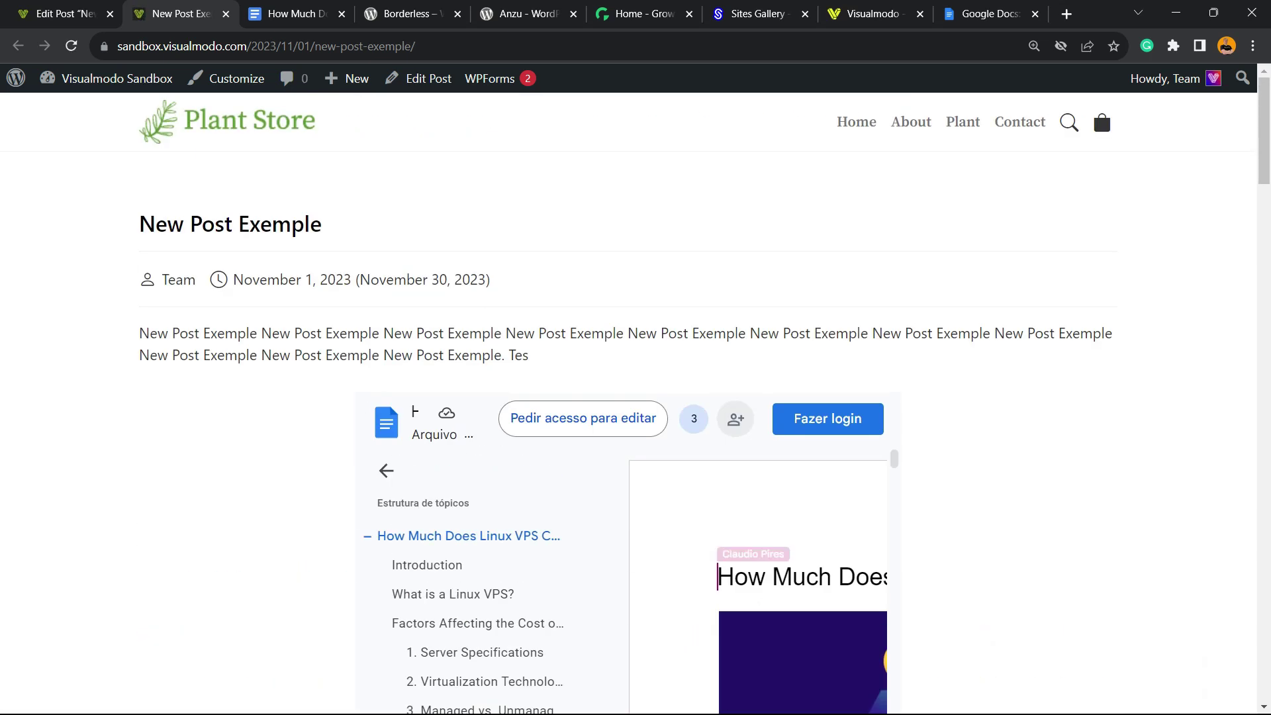
{"action": "left_click", "coordinate": [86, 13]}
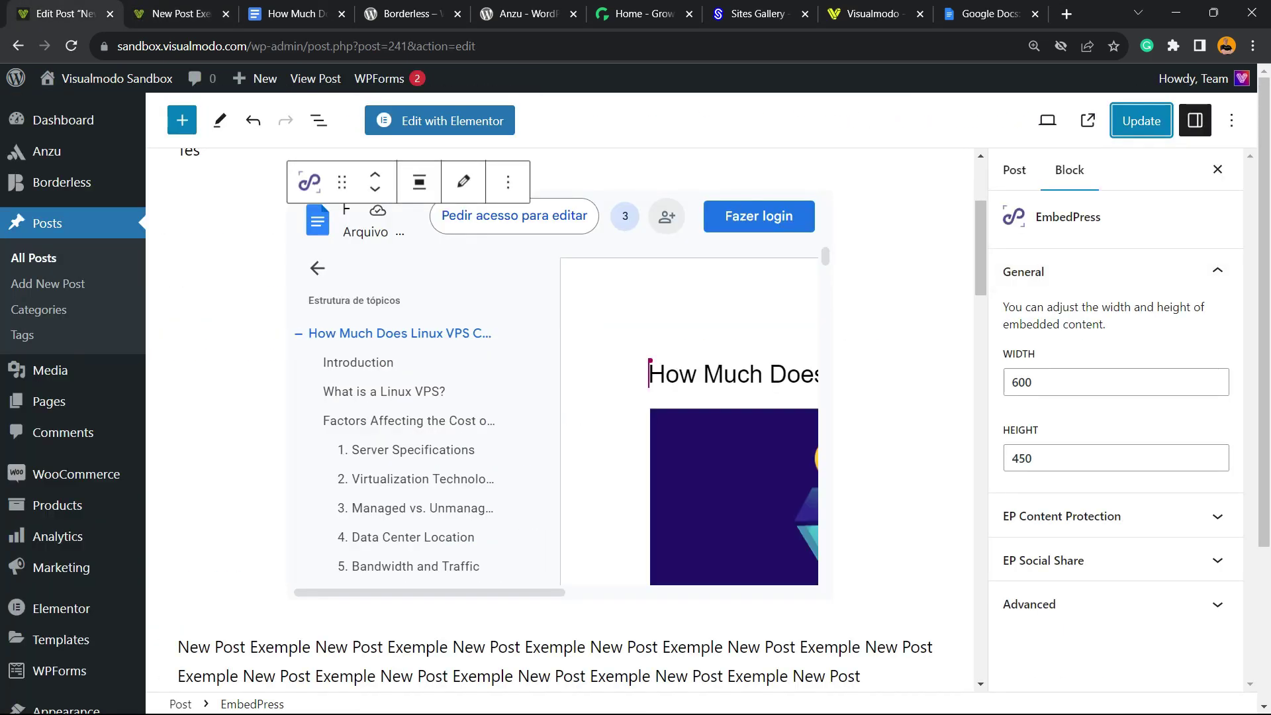
Set the EmbedPress block's width to 800 and height to 750, and update the post
{"action": "left_click", "coordinate": [1116, 382]}
{"action": "left_click_drag", "start_coordinate": [1018, 382], "coordinate": [1011, 382]}
{"action": "type", "text": "8"}
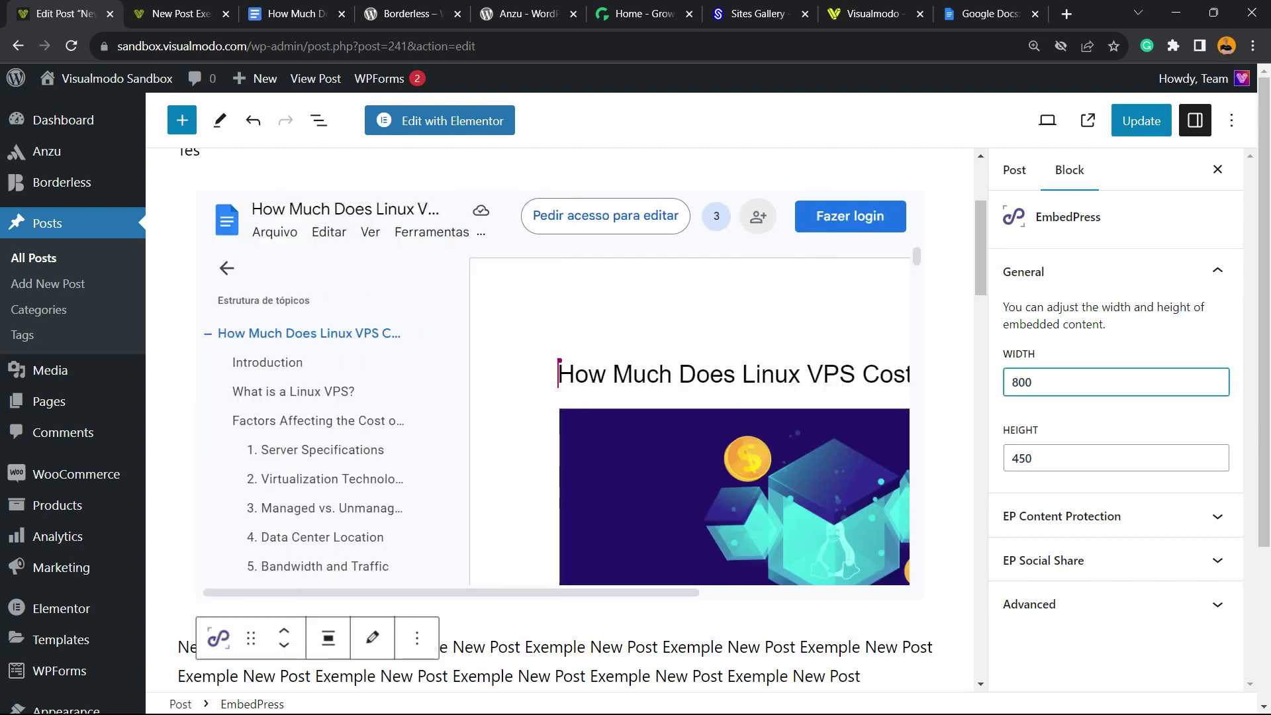
{"action": "left_click_drag", "start_coordinate": [1017, 458], "coordinate": [1011, 458]}
{"action": "type", "text": "7"}
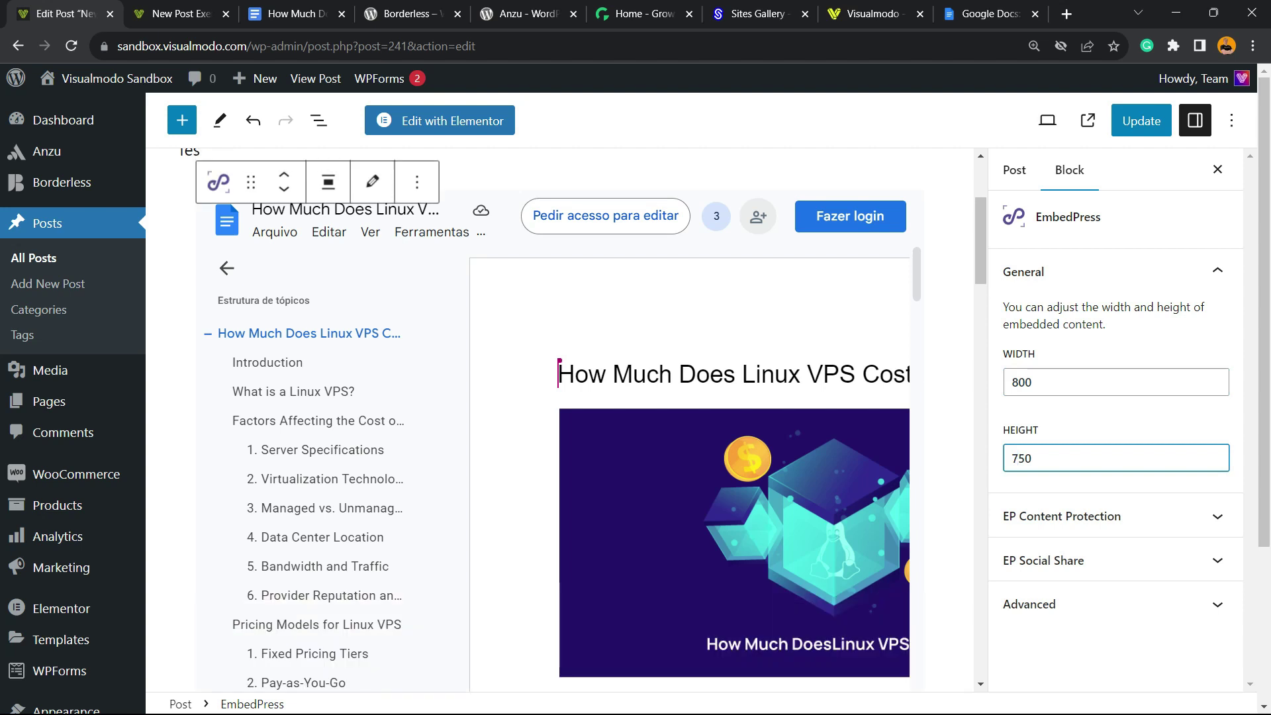
{"action": "left_click", "coordinate": [1141, 120]}
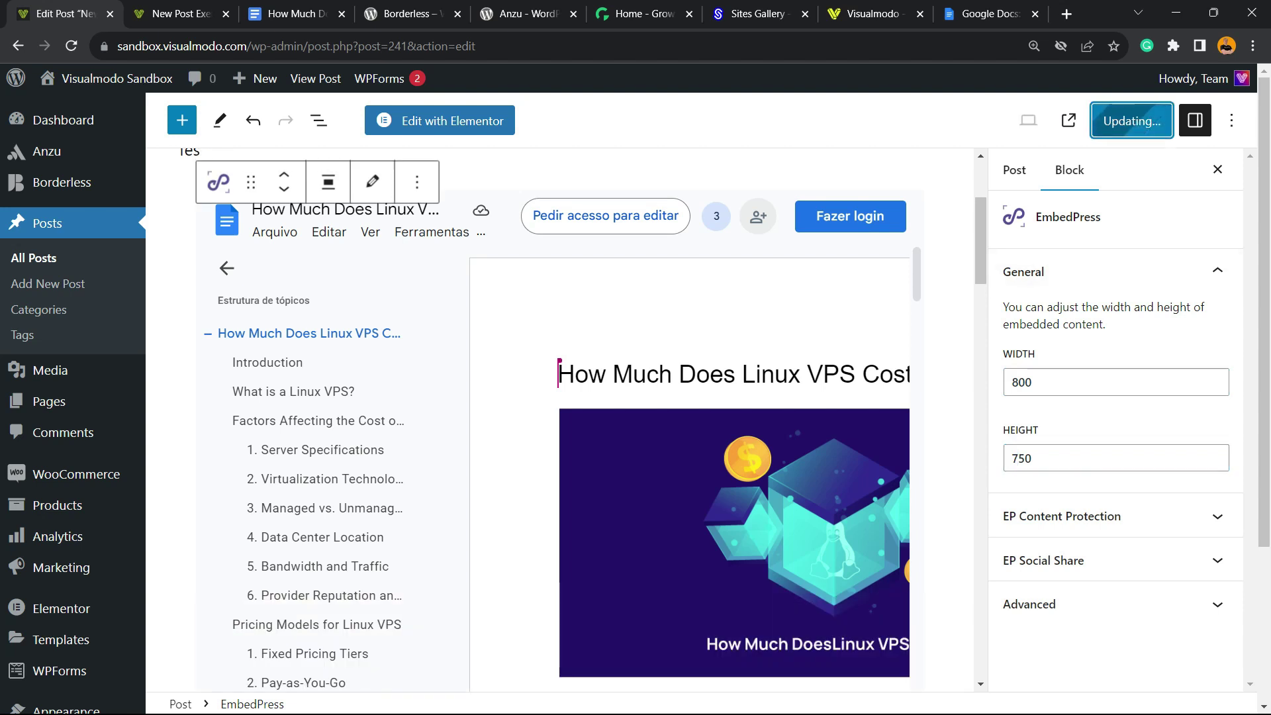
Reload the live "New Post Exemple" page, check the resized document embed and return to the post editor
{"action": "left_click", "coordinate": [291, 13]}
{"action": "left_click", "coordinate": [163, 12]}
{"action": "key", "text": "F5"}
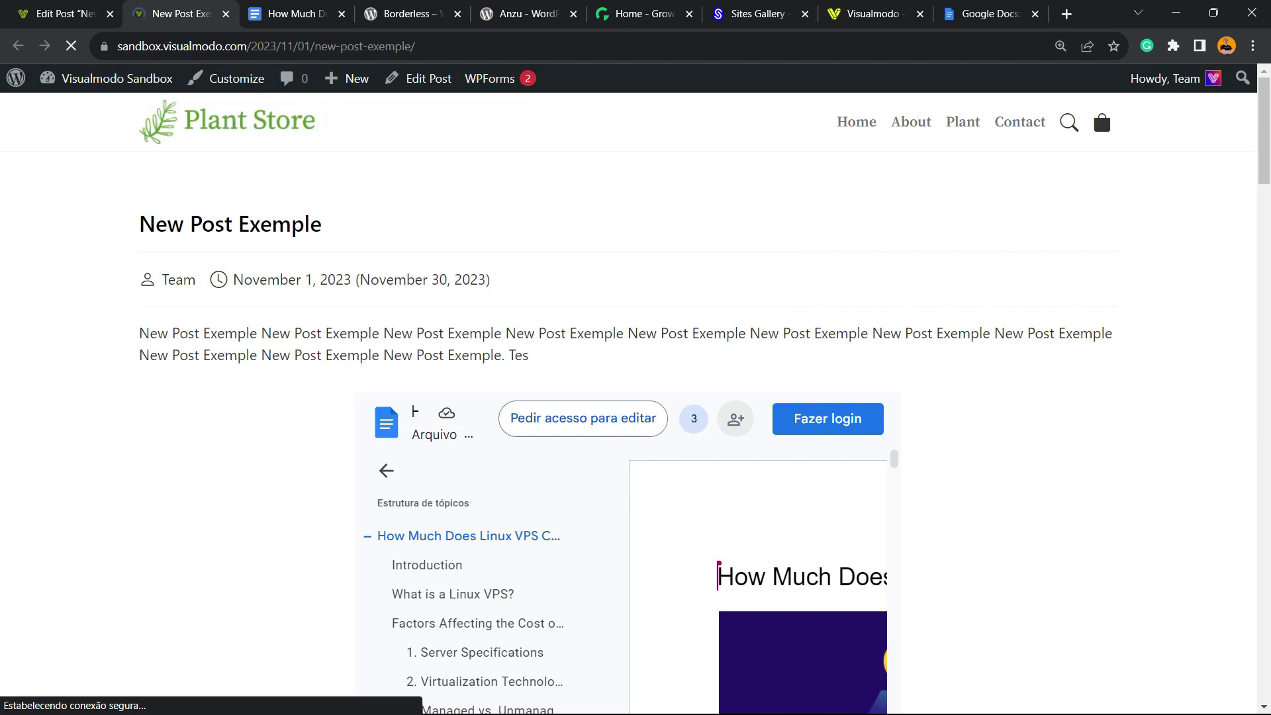
{"action": "scroll", "coordinate": [635, 397], "scroll_direction": "down", "scroll_amount": 9}
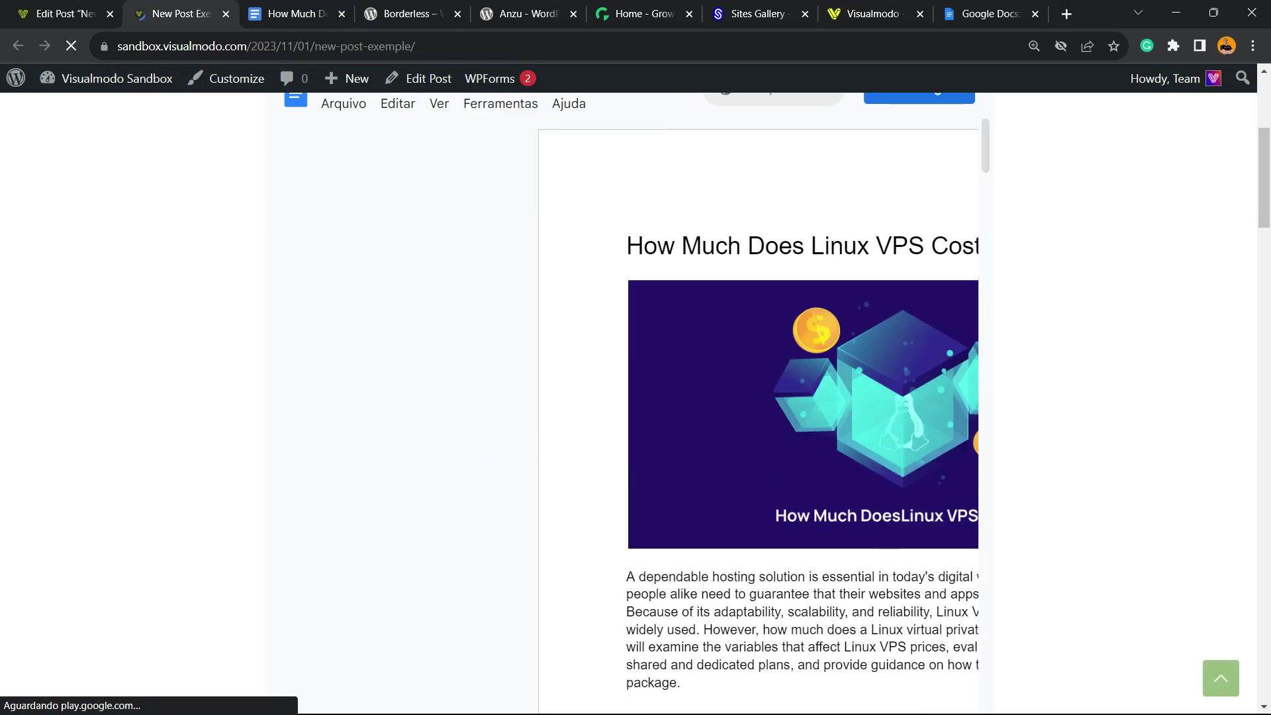
{"action": "scroll", "coordinate": [636, 397], "scroll_direction": "up", "scroll_amount": 6}
{"action": "scroll", "coordinate": [390, 530], "scroll_direction": "down", "scroll_amount": 5}
{"action": "key", "text": "ctrl+shift+Tab"}
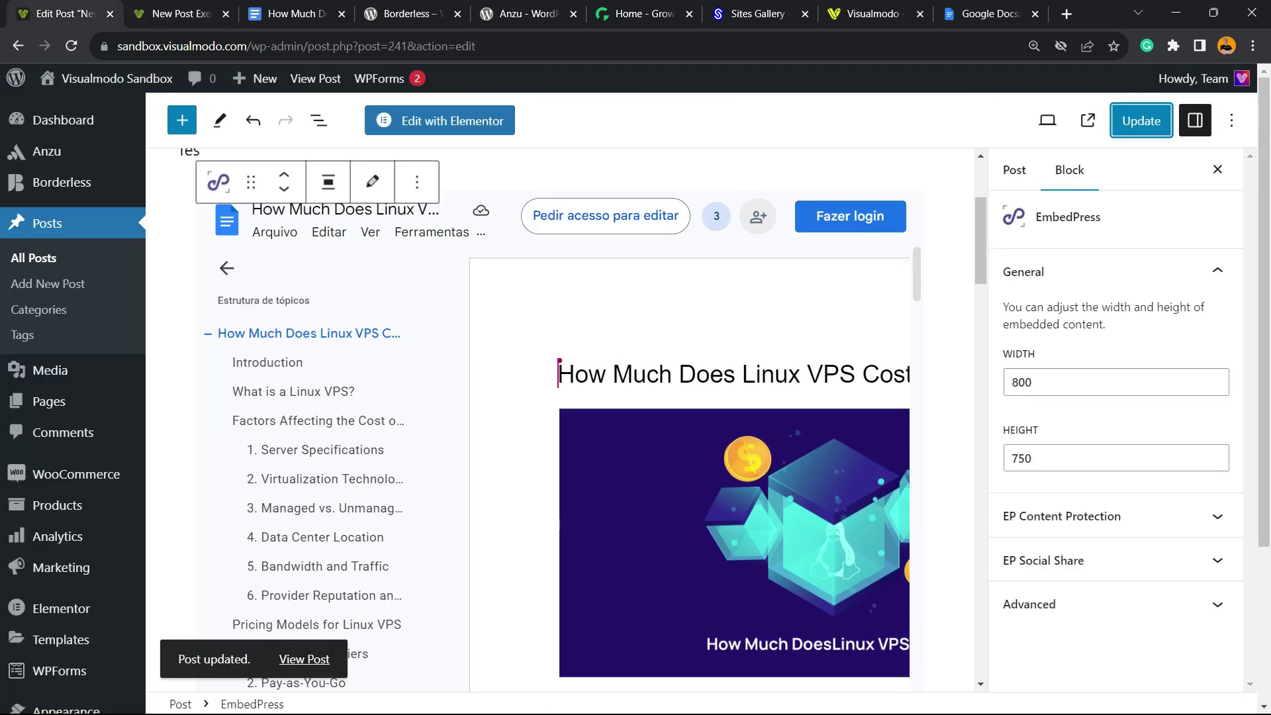
Expand the EmbedPress block's EP Content Protection and EP Social Share settings and enable Social Share
{"action": "left_click", "coordinate": [1061, 515]}
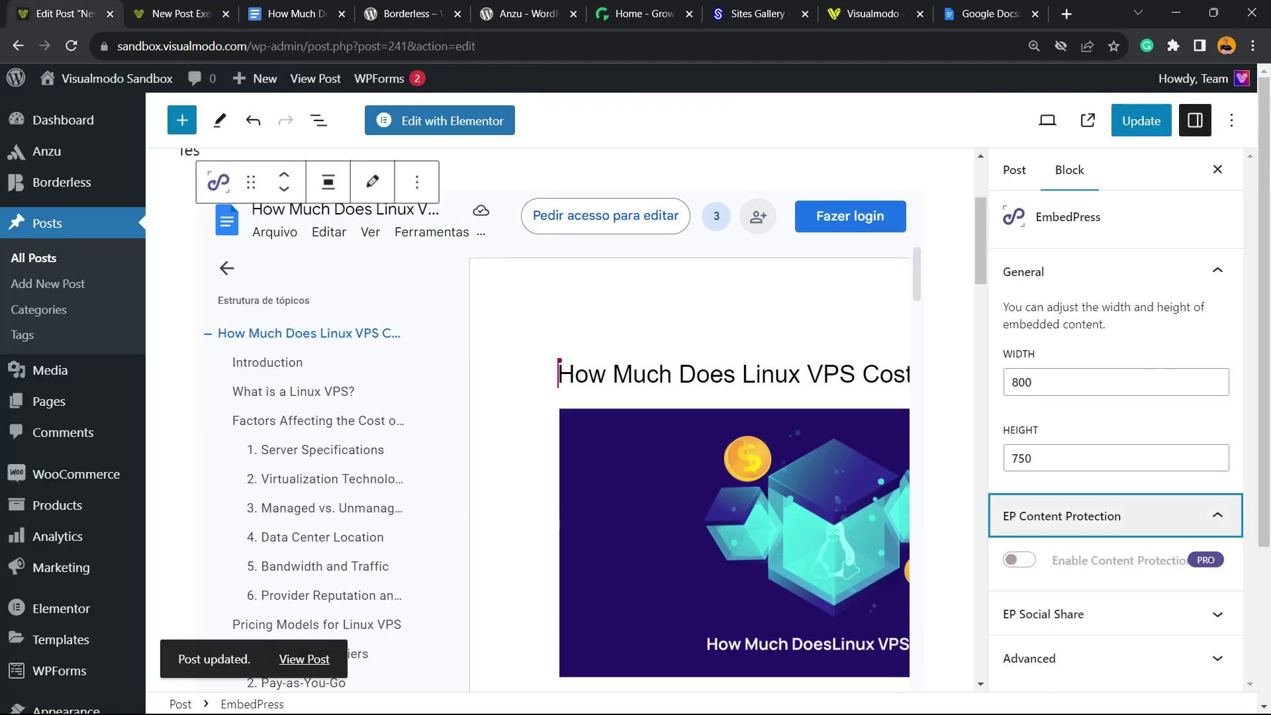
{"action": "left_click", "coordinate": [1062, 615]}
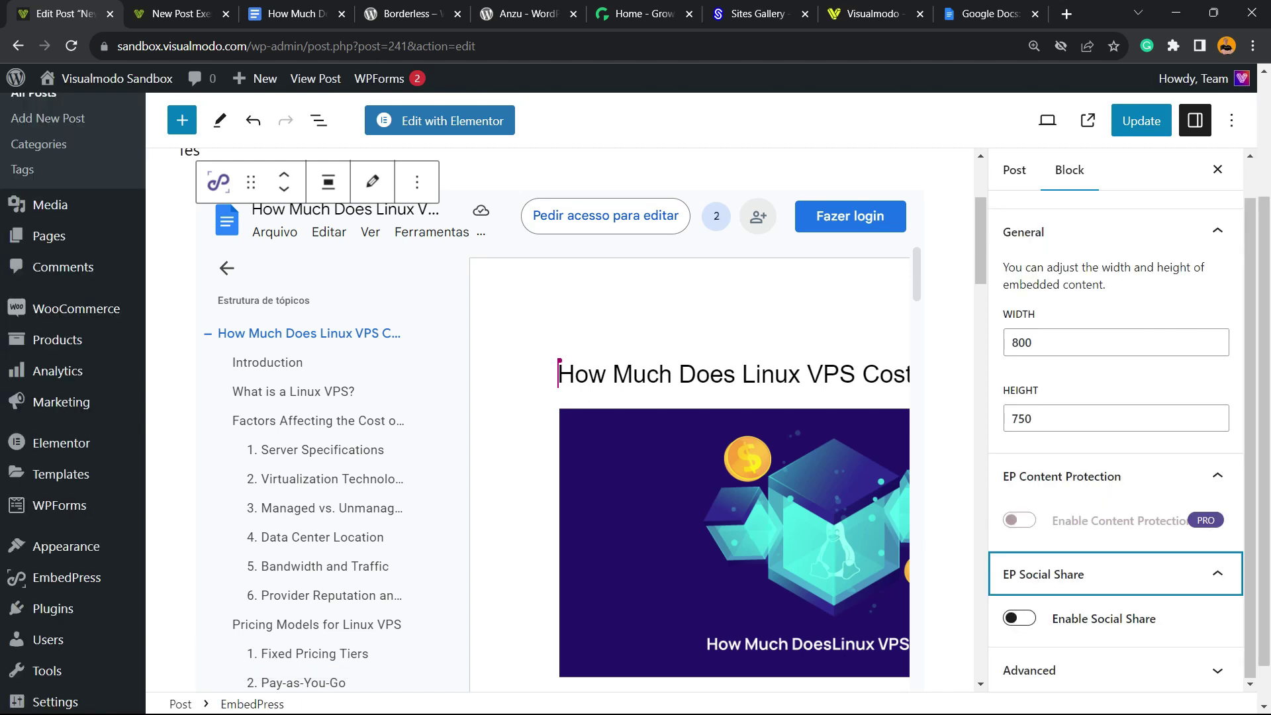
{"action": "scroll", "coordinate": [1112, 477], "scroll_direction": "down", "scroll_amount": 1}
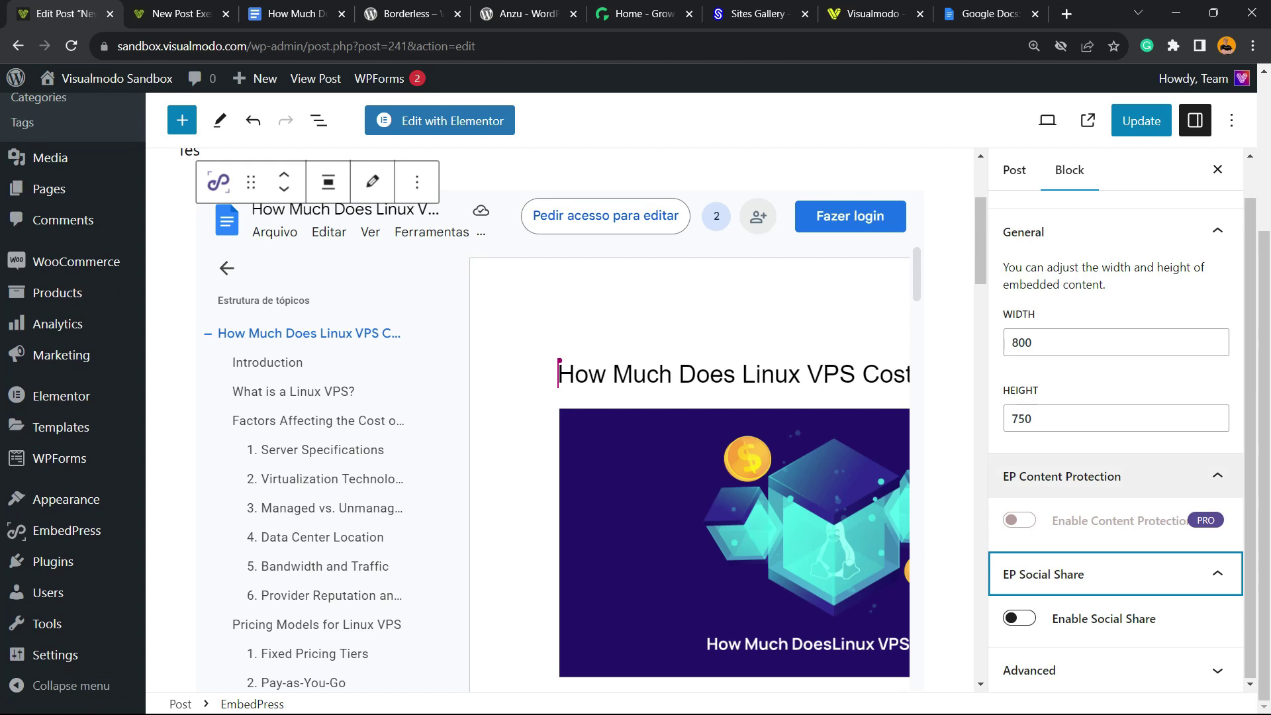
{"action": "scroll", "coordinate": [1116, 476], "scroll_direction": "up", "scroll_amount": 3}
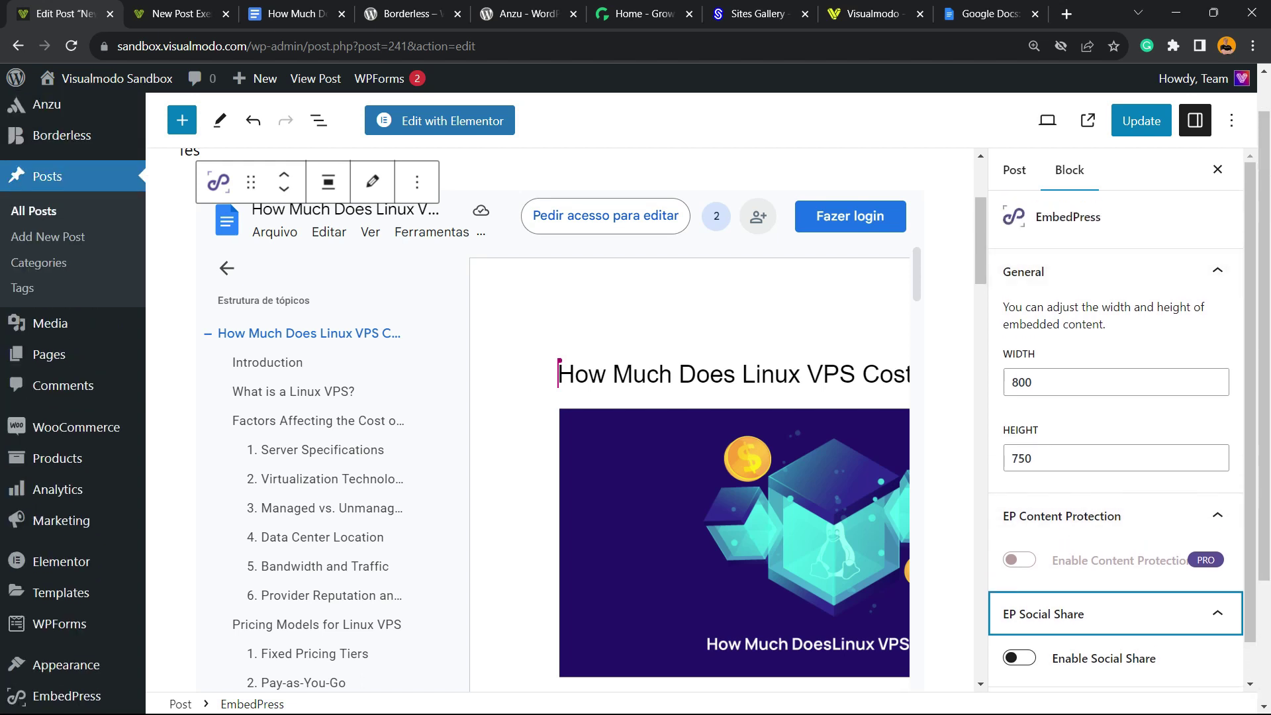
{"action": "scroll", "coordinate": [1116, 476], "scroll_direction": "down", "scroll_amount": 5}
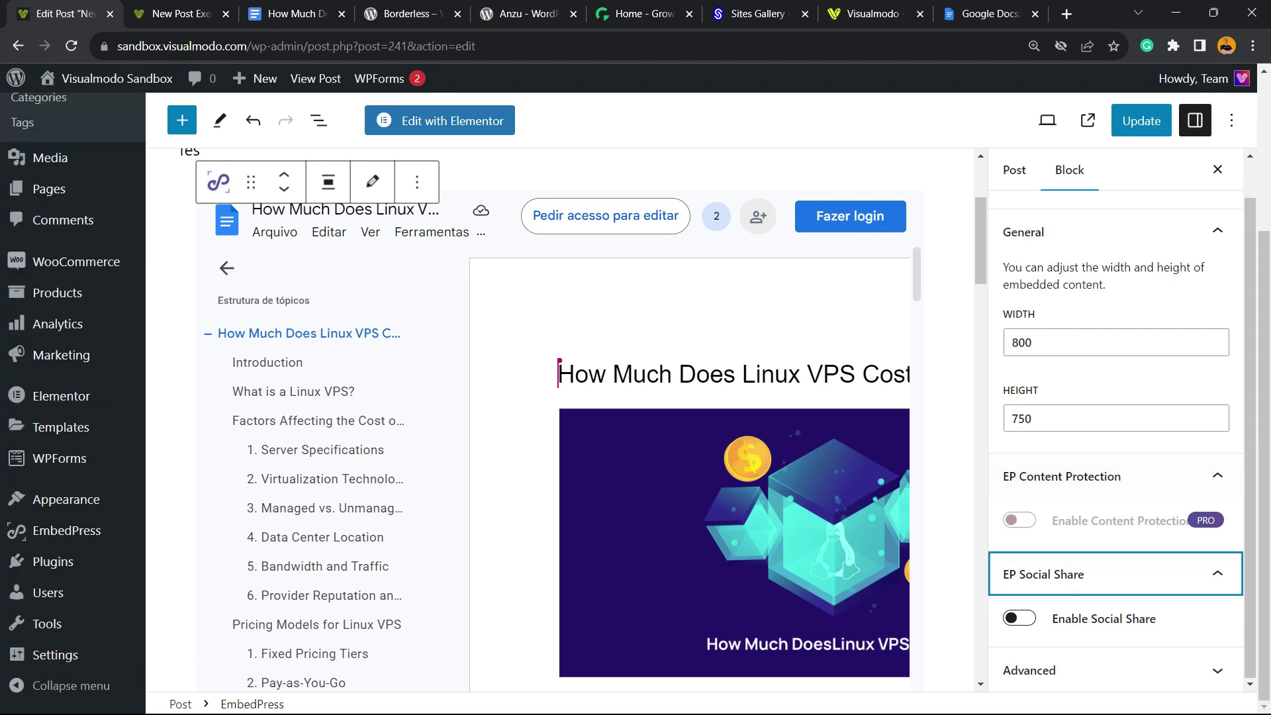
{"action": "left_click", "coordinate": [1019, 618]}
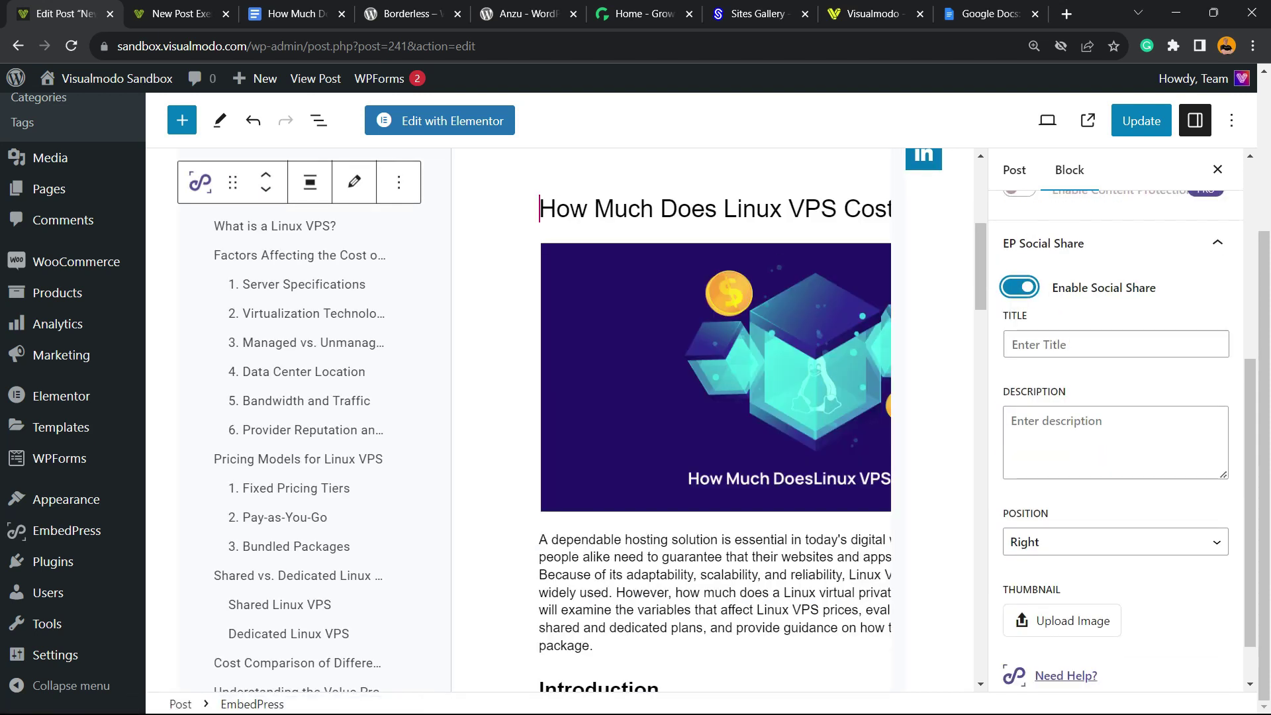
Expand the EmbedPress block's Advanced settings and save the post
{"action": "scroll", "coordinate": [1122, 437], "scroll_direction": "down", "scroll_amount": 1}
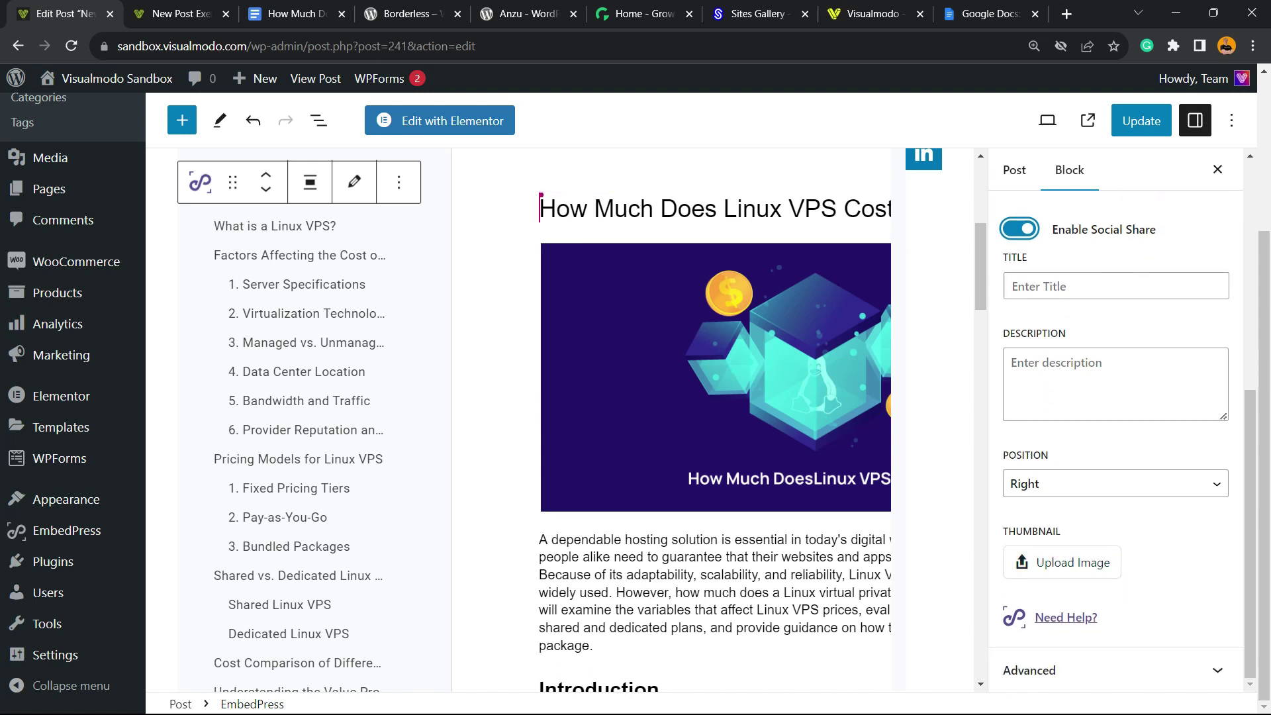
{"action": "left_click", "coordinate": [1059, 670]}
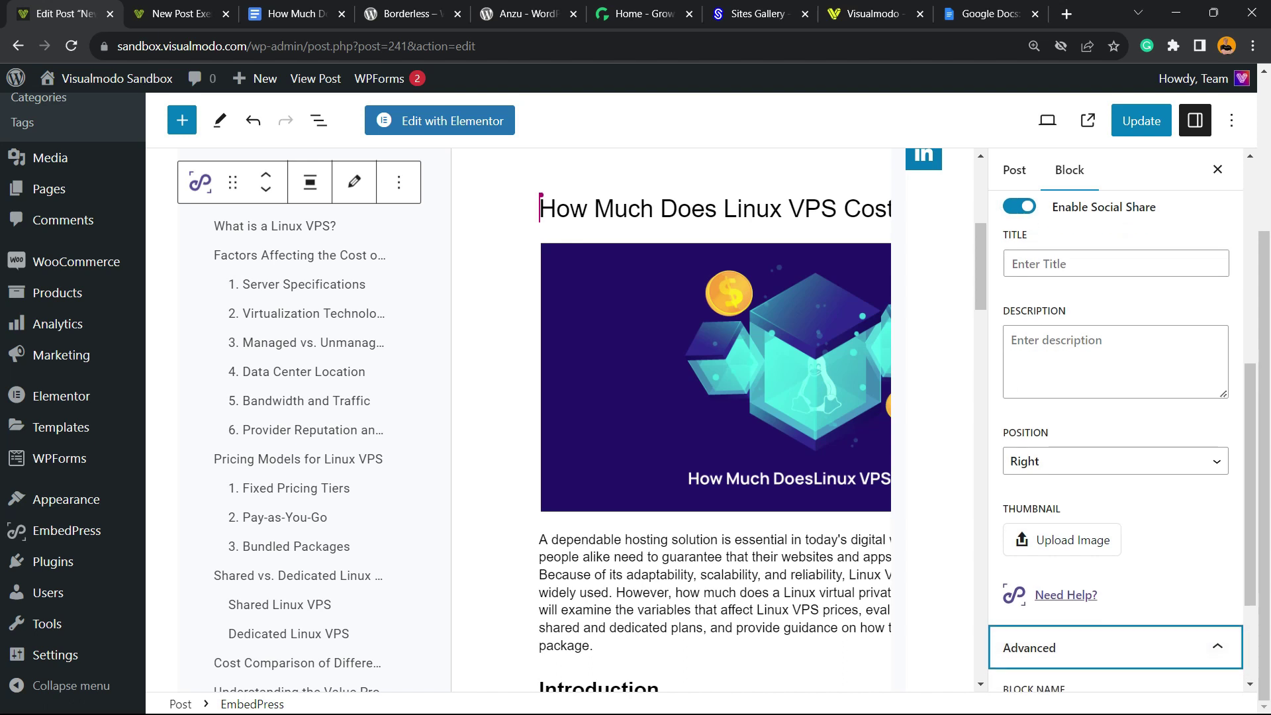
{"action": "key", "text": "ctrl+s"}
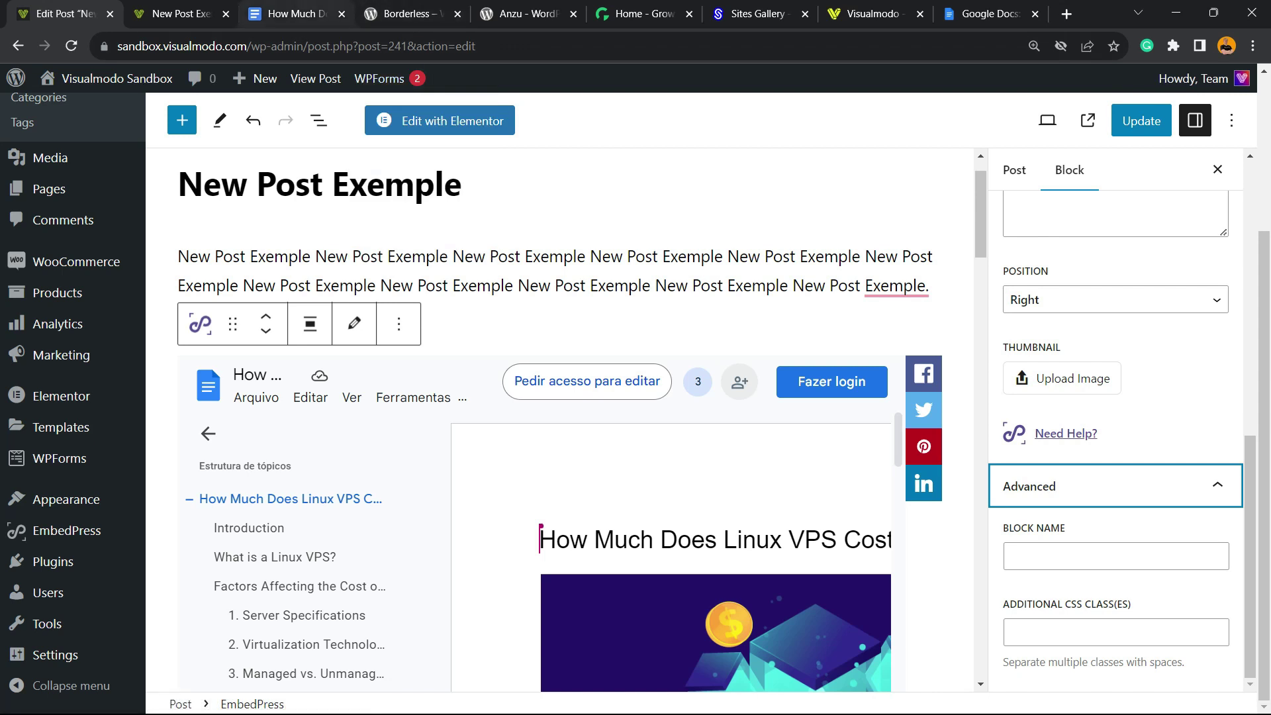
Look over the WordPress.org pages of the Borderless plugin and the Anzu theme
{"action": "key", "text": "ctrl+Tab"}
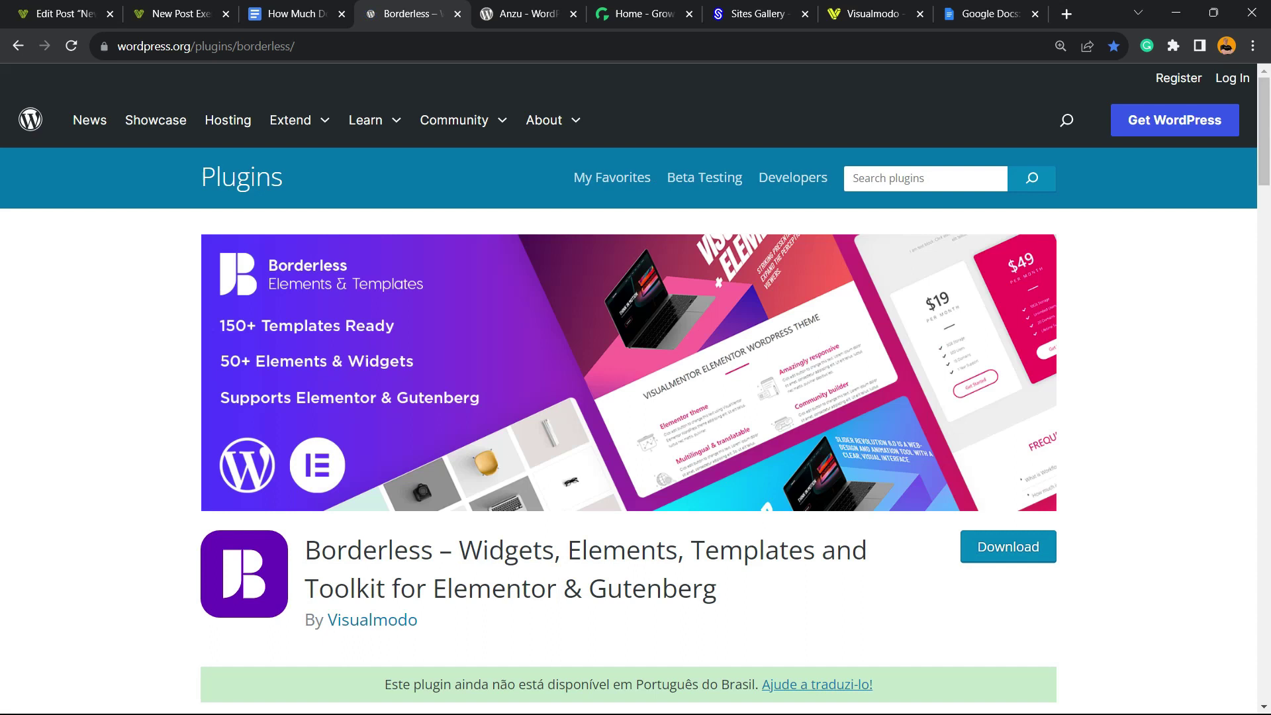
{"action": "scroll", "coordinate": [635, 397], "scroll_direction": "down", "scroll_amount": 2}
{"action": "scroll", "coordinate": [635, 397], "scroll_direction": "down", "scroll_amount": 2}
{"action": "scroll", "coordinate": [635, 397], "scroll_direction": "up", "scroll_amount": 5}
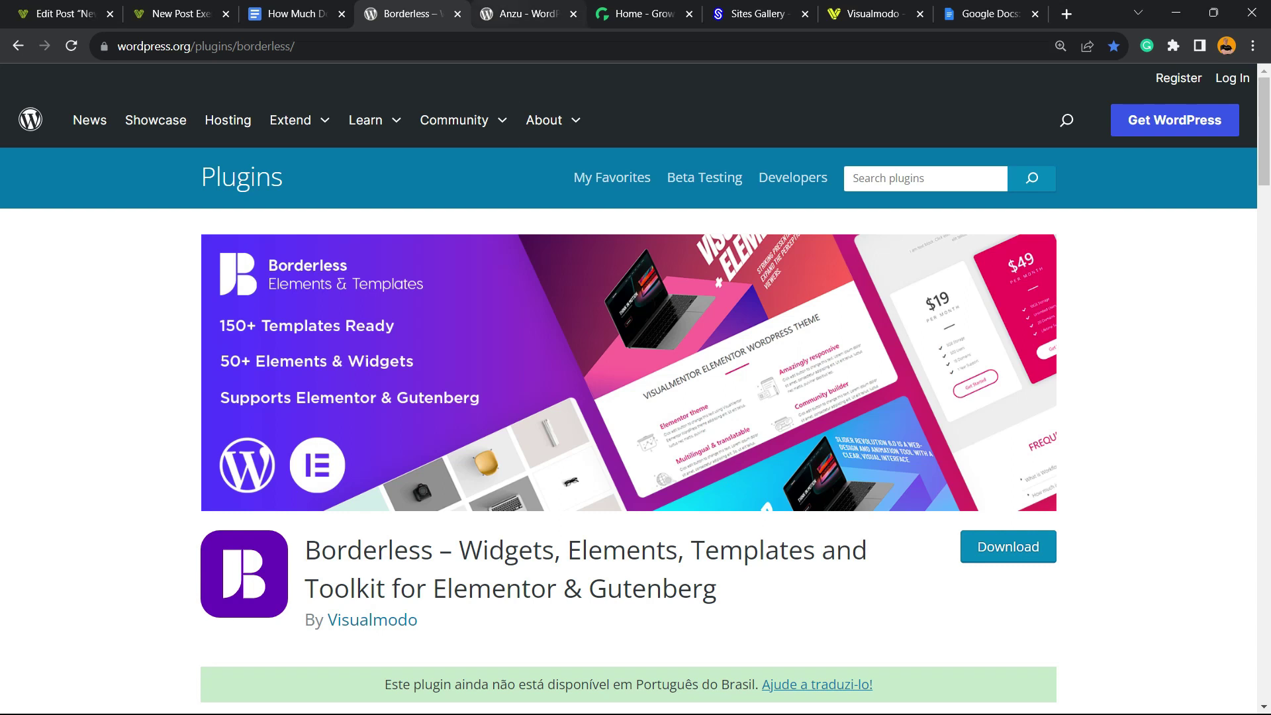
{"action": "left_click", "coordinate": [522, 13]}
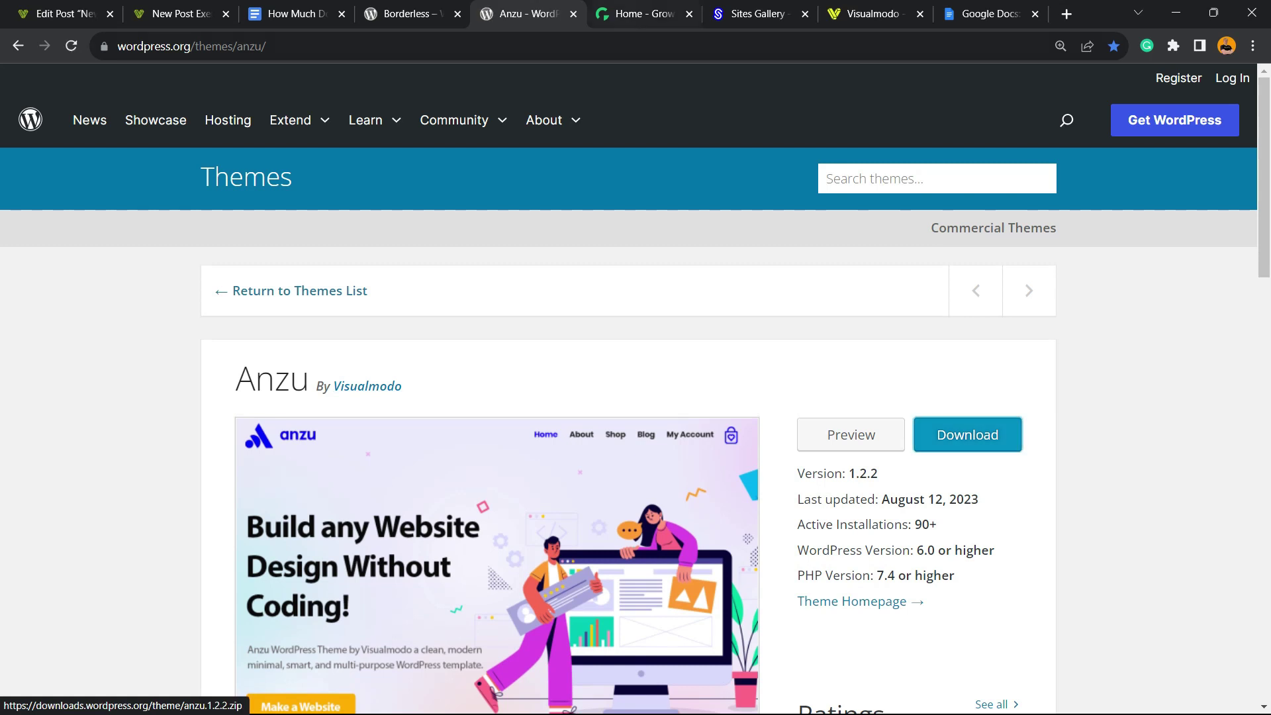
Switch to the Growwwth website and browse its list of guest posting sites
{"action": "left_click", "coordinate": [642, 13]}
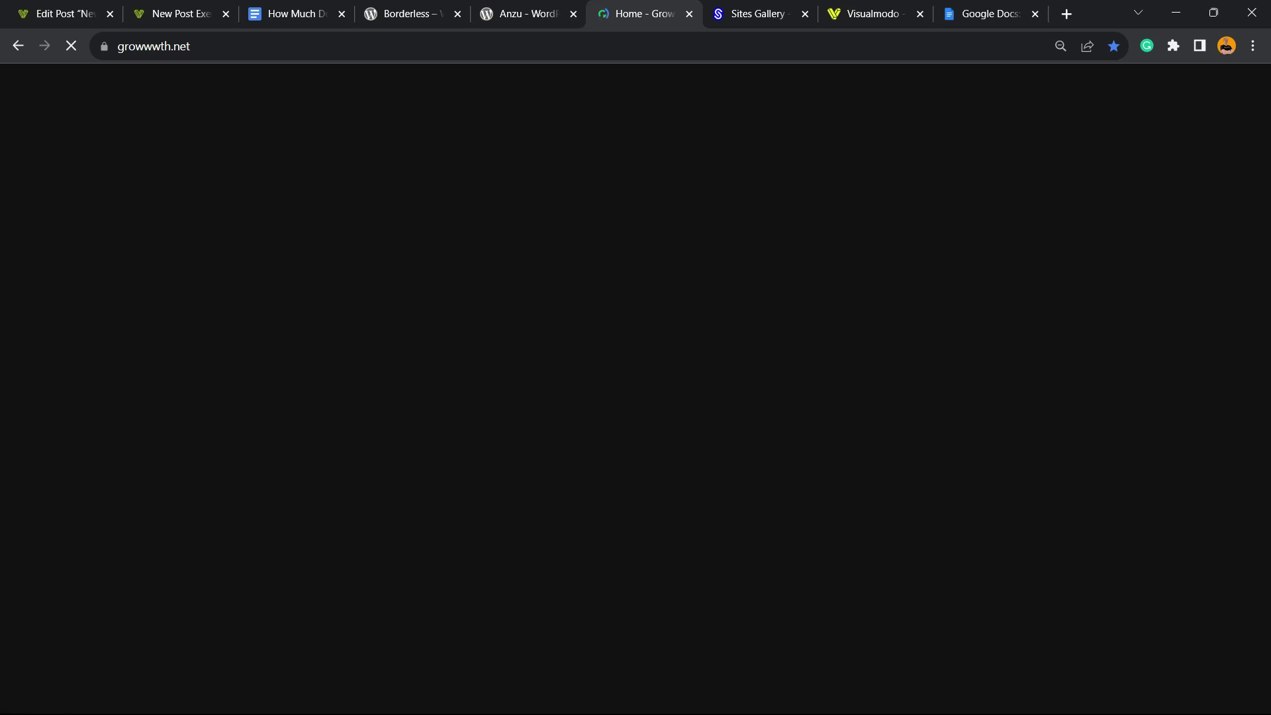
{"action": "double_click", "coordinate": [181, 45]}
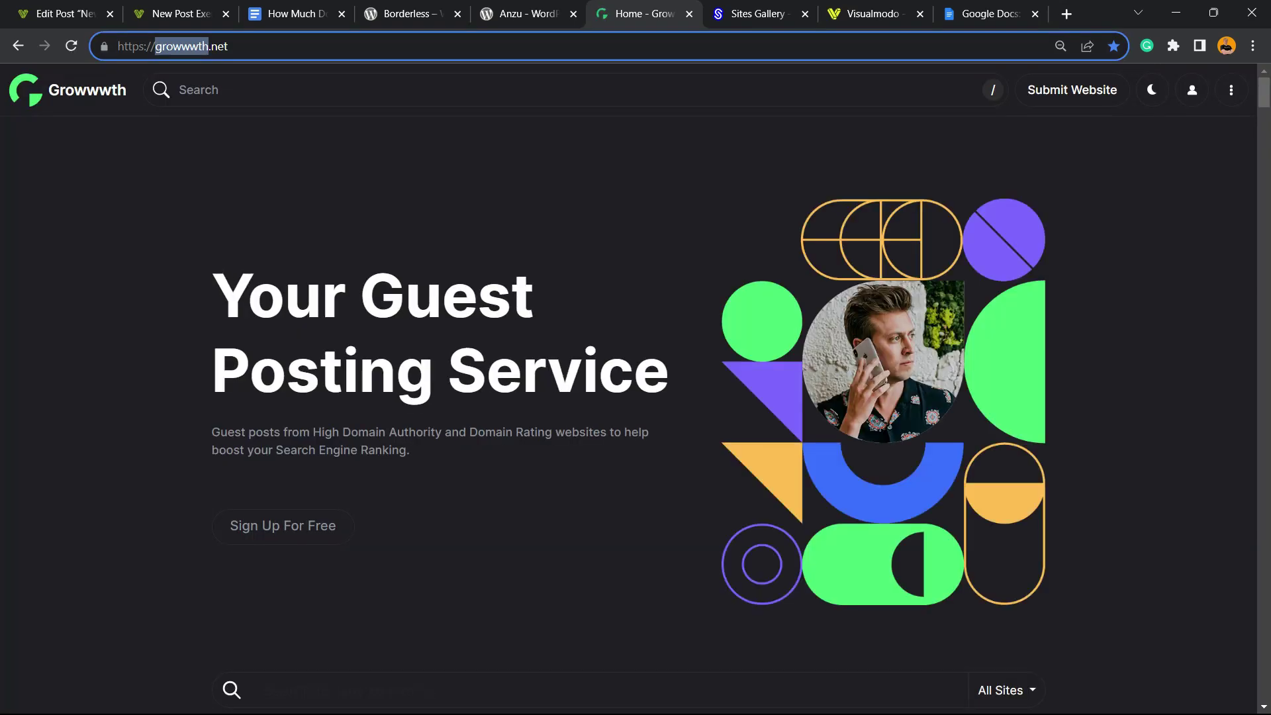
{"action": "scroll", "coordinate": [636, 397], "scroll_direction": "down", "scroll_amount": 7}
{"action": "scroll", "coordinate": [628, 397], "scroll_direction": "down", "scroll_amount": 18}
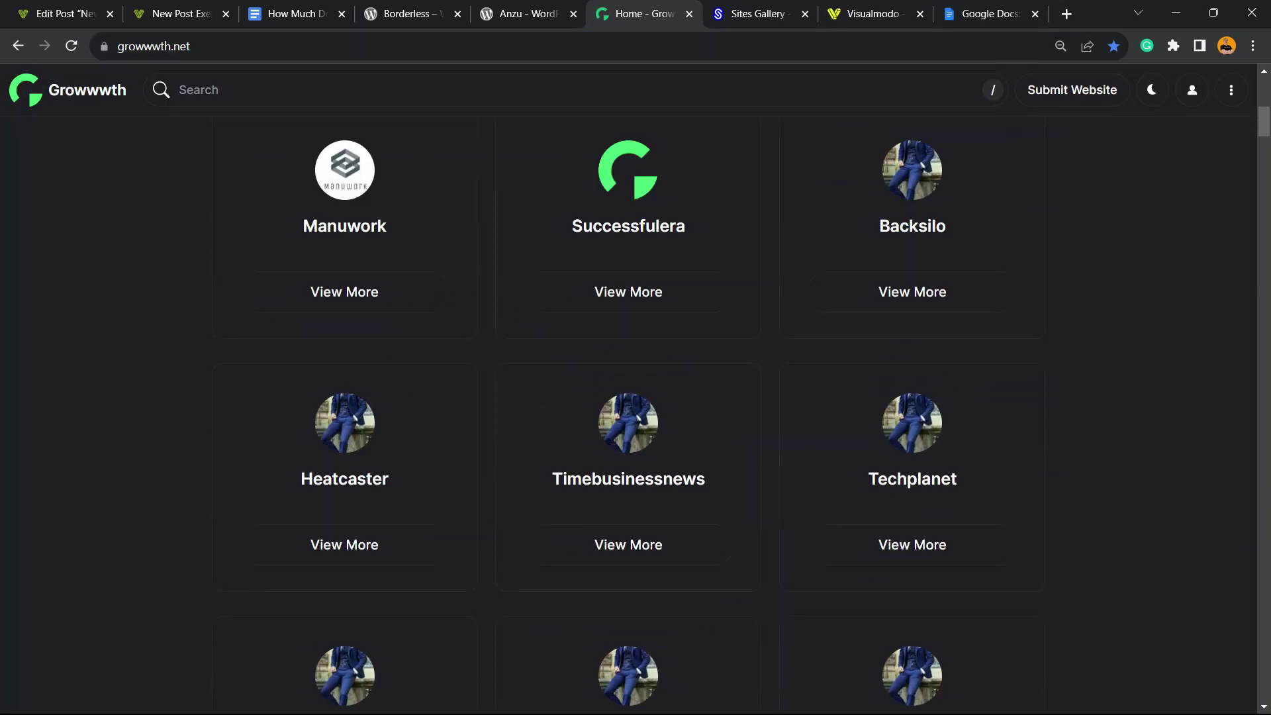
{"action": "scroll", "coordinate": [345, 430], "scroll_direction": "down", "scroll_amount": 19}
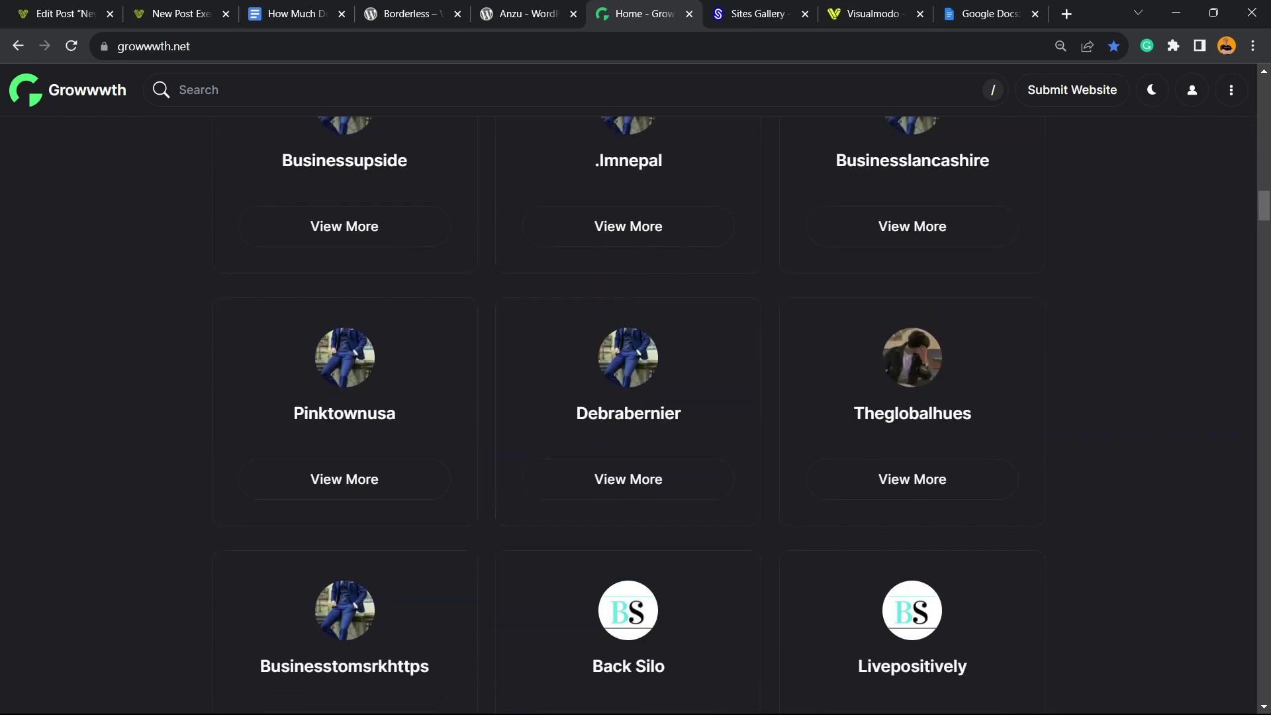
{"action": "scroll", "coordinate": [345, 430], "scroll_direction": "down", "scroll_amount": 15}
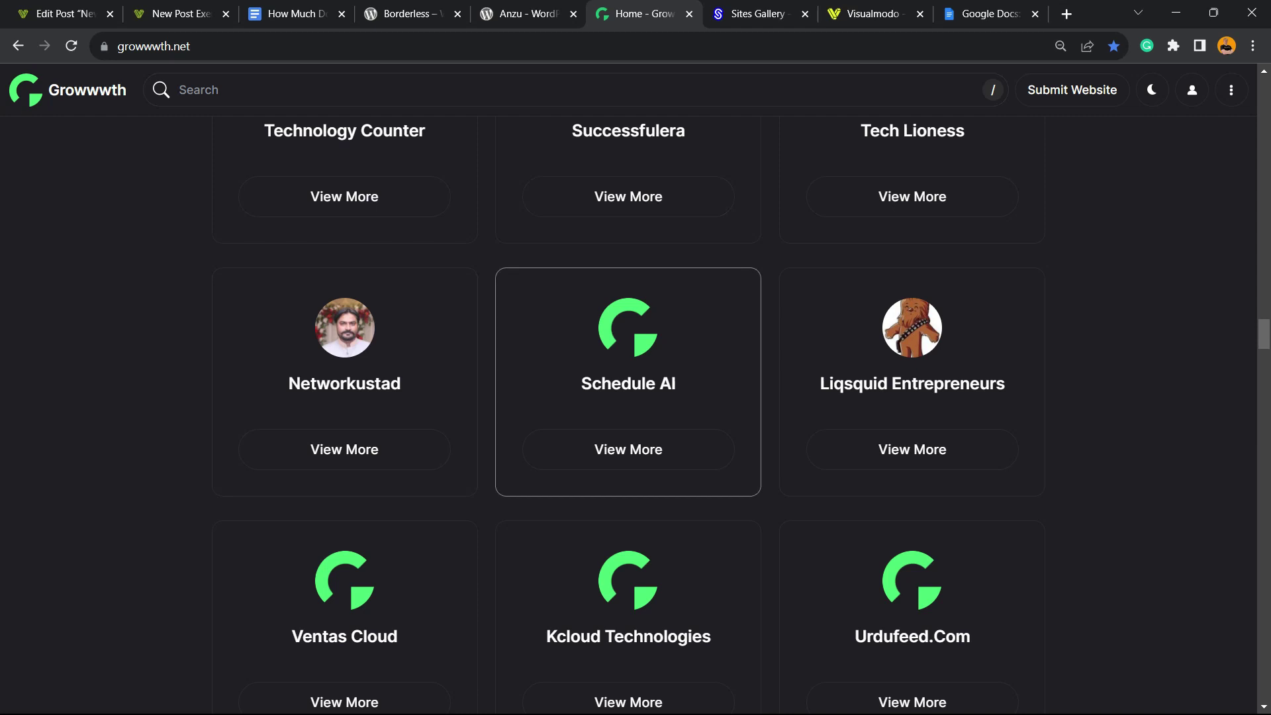
{"action": "scroll", "coordinate": [628, 382], "scroll_direction": "down", "scroll_amount": 8}
Switch to the Sites Gallery website and browse the Site of the Day and the featured website designs
{"action": "key", "text": "ctrl+Tab"}
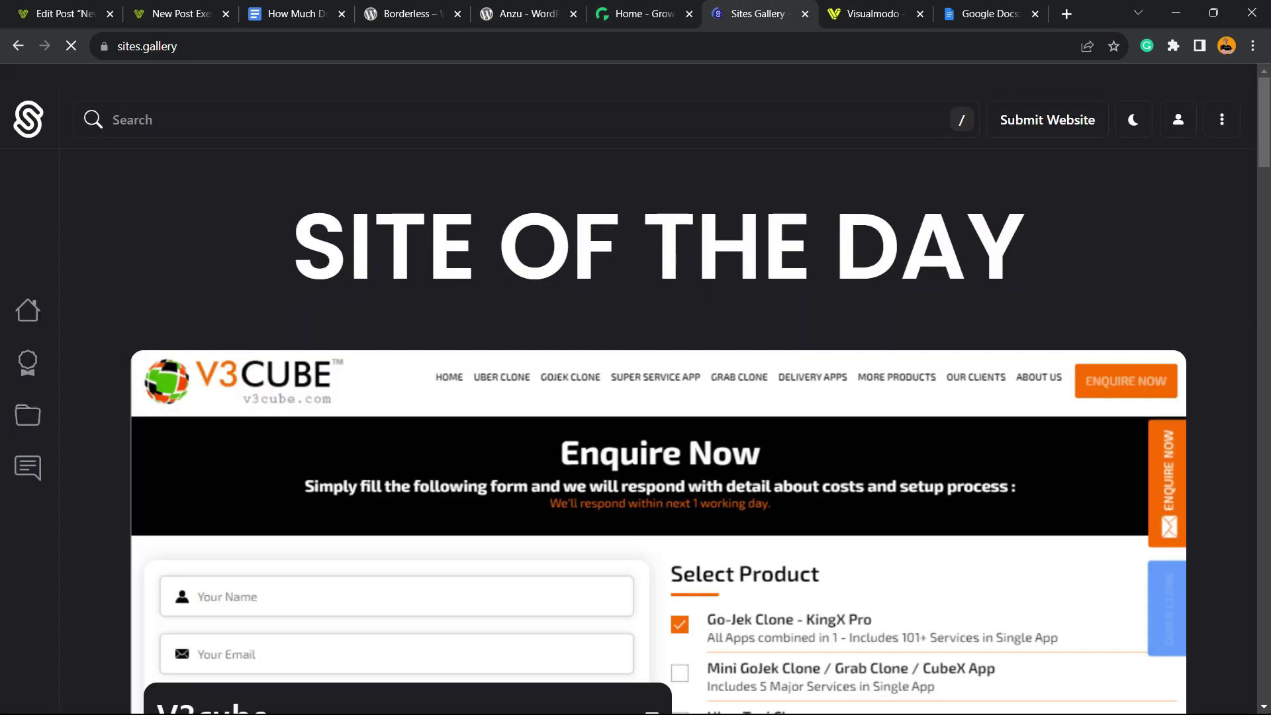
{"action": "scroll", "coordinate": [658, 430], "scroll_direction": "down", "scroll_amount": 12}
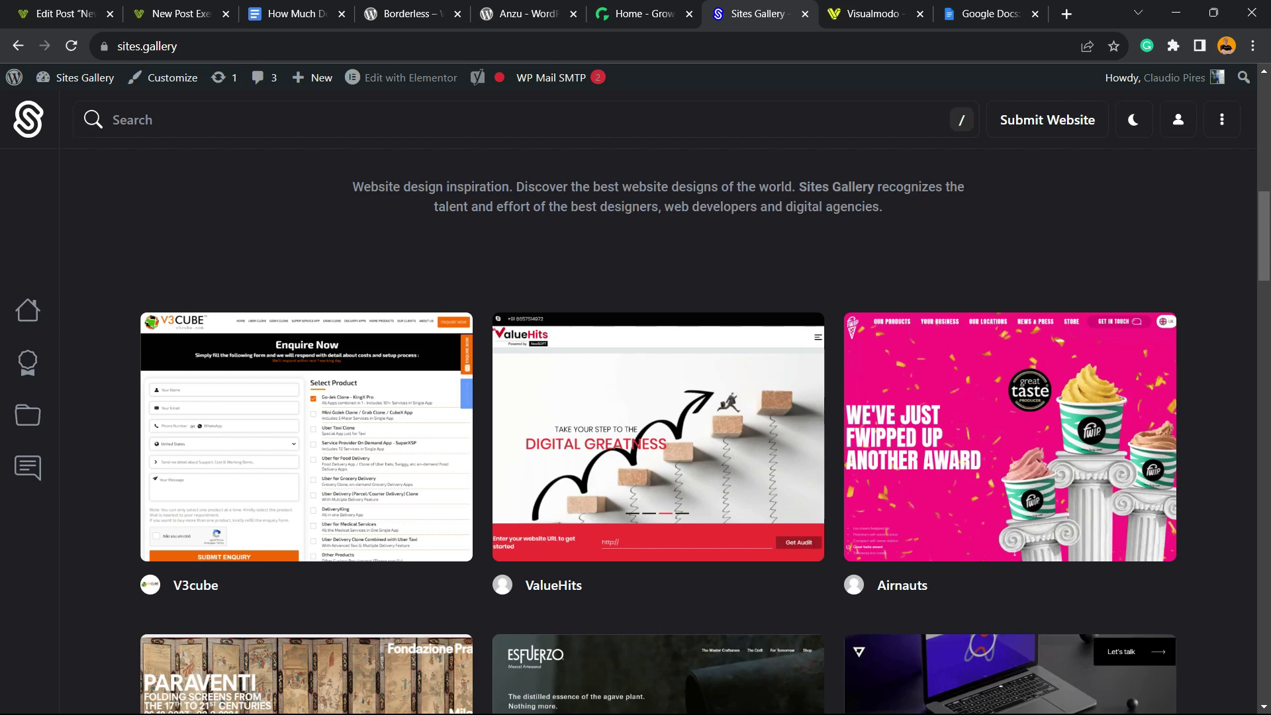
{"action": "scroll", "coordinate": [658, 431], "scroll_direction": "up", "scroll_amount": 5}
{"action": "scroll", "coordinate": [658, 430], "scroll_direction": "up", "scroll_amount": 7}
{"action": "scroll", "coordinate": [659, 430], "scroll_direction": "down", "scroll_amount": 14}
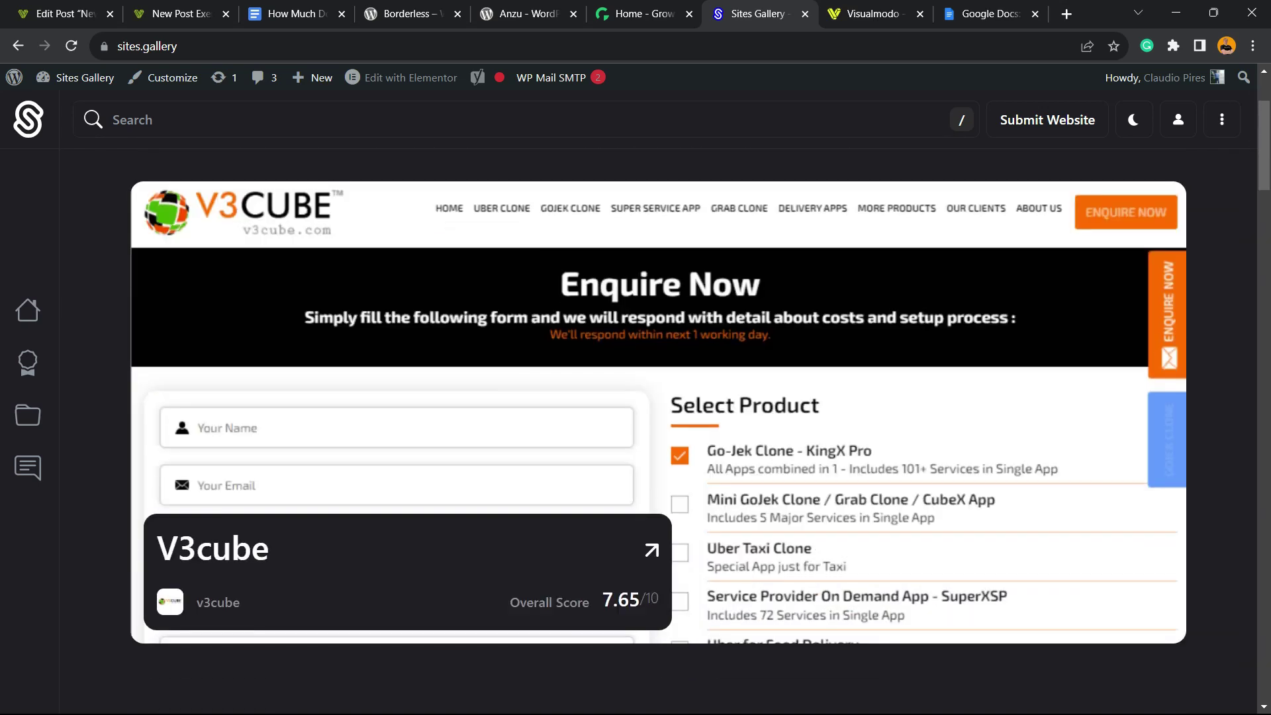
{"action": "scroll", "coordinate": [658, 431], "scroll_direction": "down", "scroll_amount": 18}
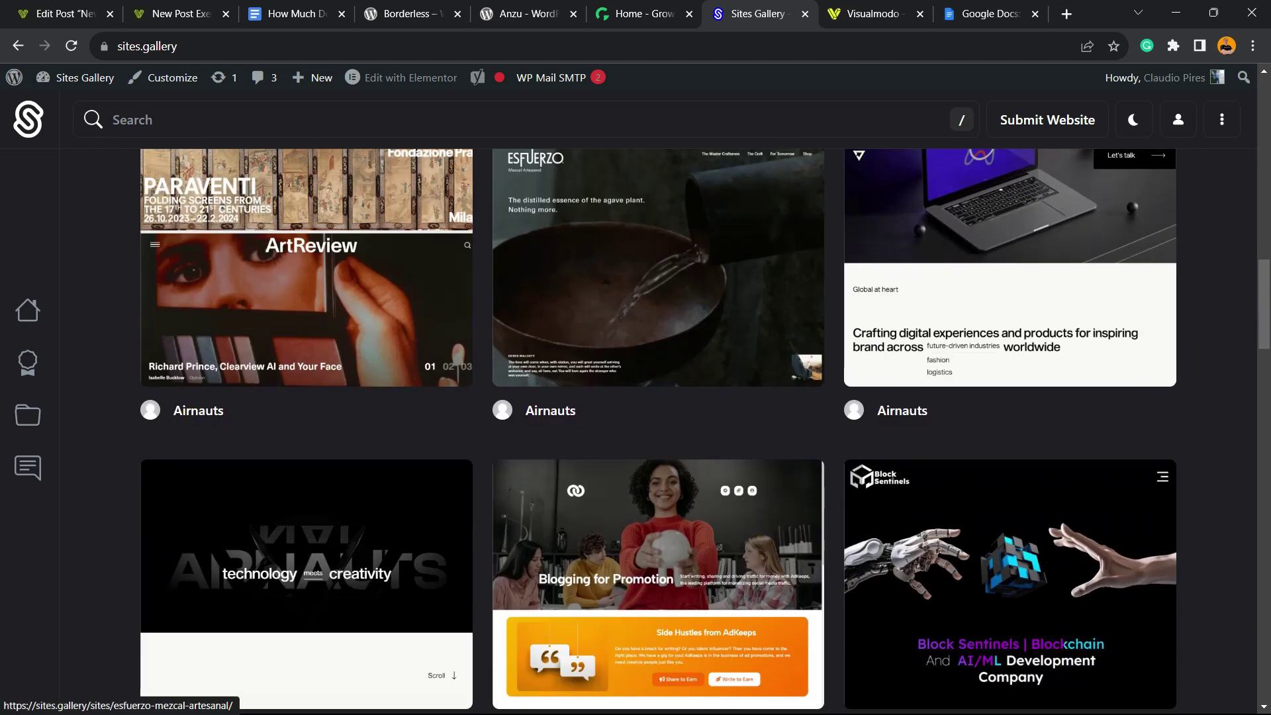
{"action": "scroll", "coordinate": [658, 311], "scroll_direction": "down", "scroll_amount": 13}
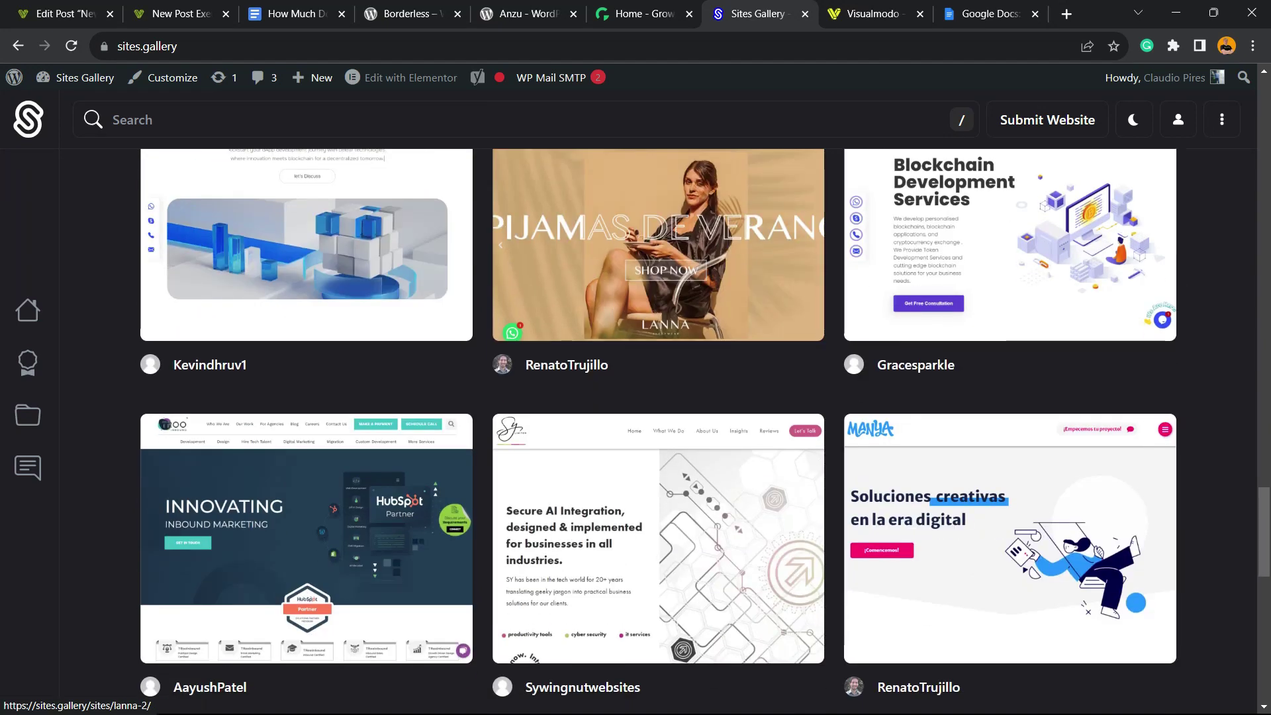
Open the Templates Library on the Visualmodo website and browse the starter templates
{"action": "left_click", "coordinate": [872, 13]}
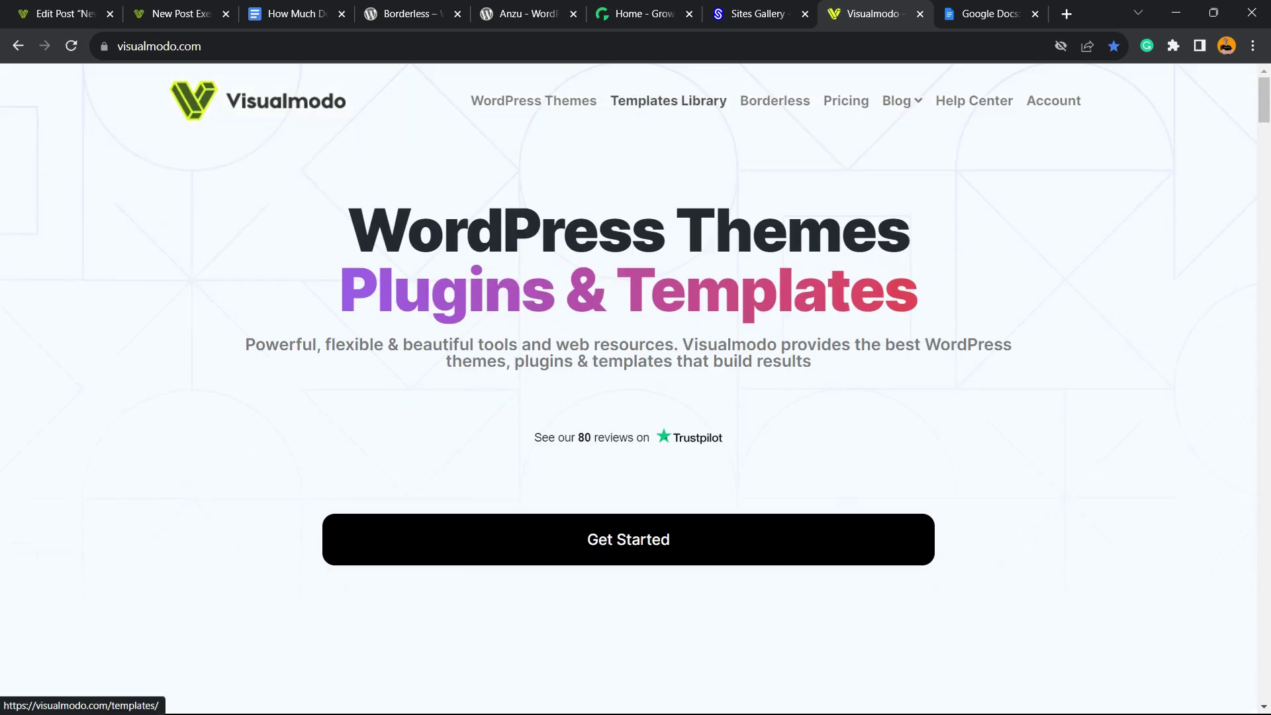
{"action": "left_click", "coordinate": [669, 101]}
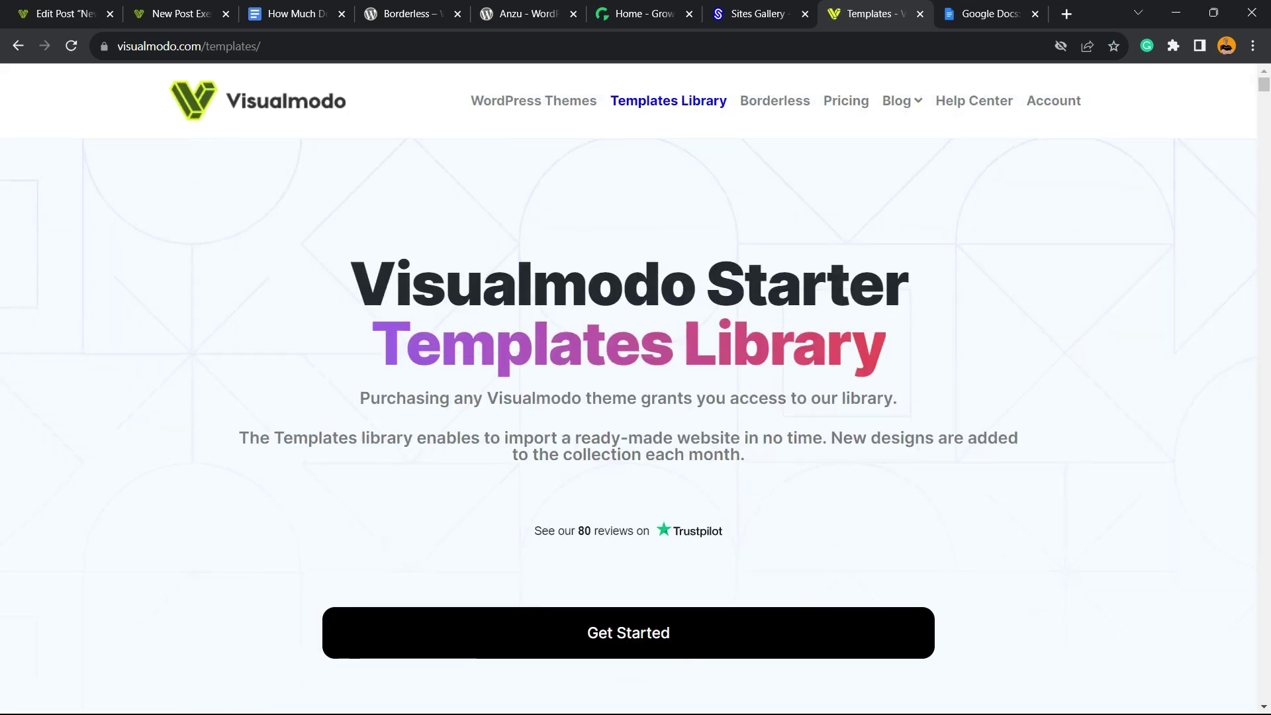
{"action": "scroll", "coordinate": [629, 397], "scroll_direction": "down", "scroll_amount": 2}
{"action": "scroll", "coordinate": [628, 397], "scroll_direction": "down", "scroll_amount": 12}
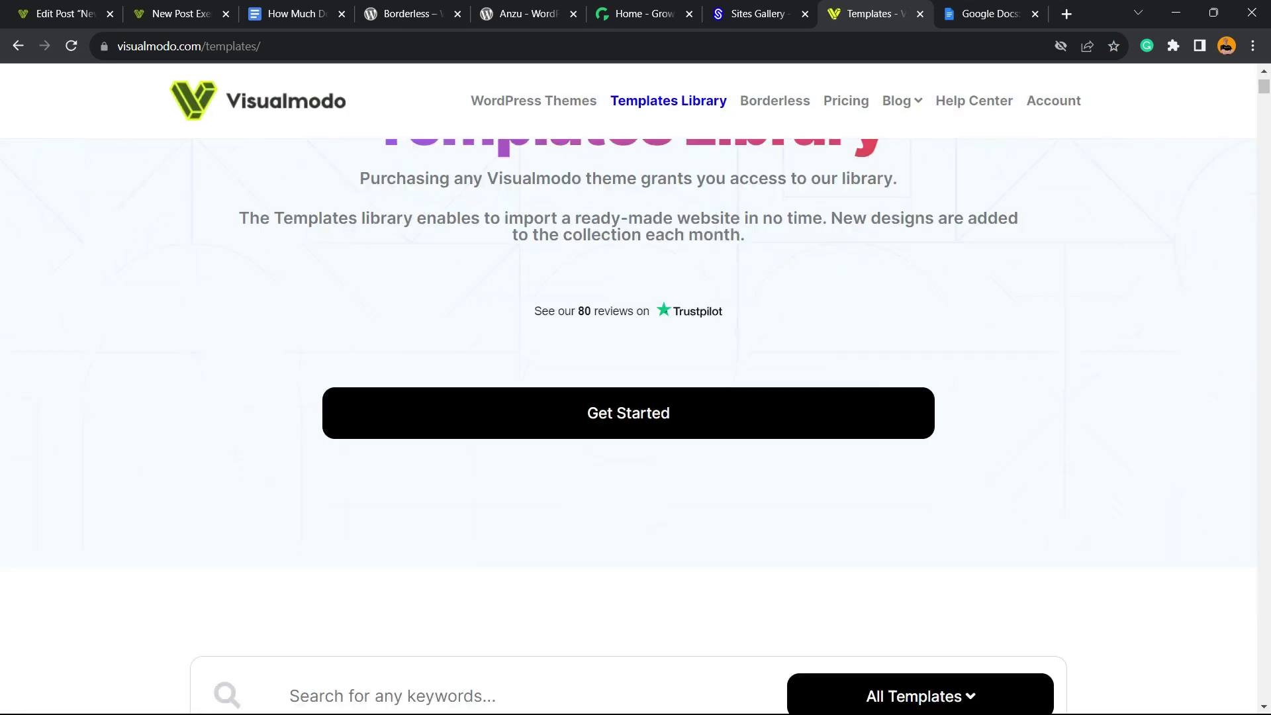
{"action": "scroll", "coordinate": [397, 298], "scroll_direction": "down", "scroll_amount": 20}
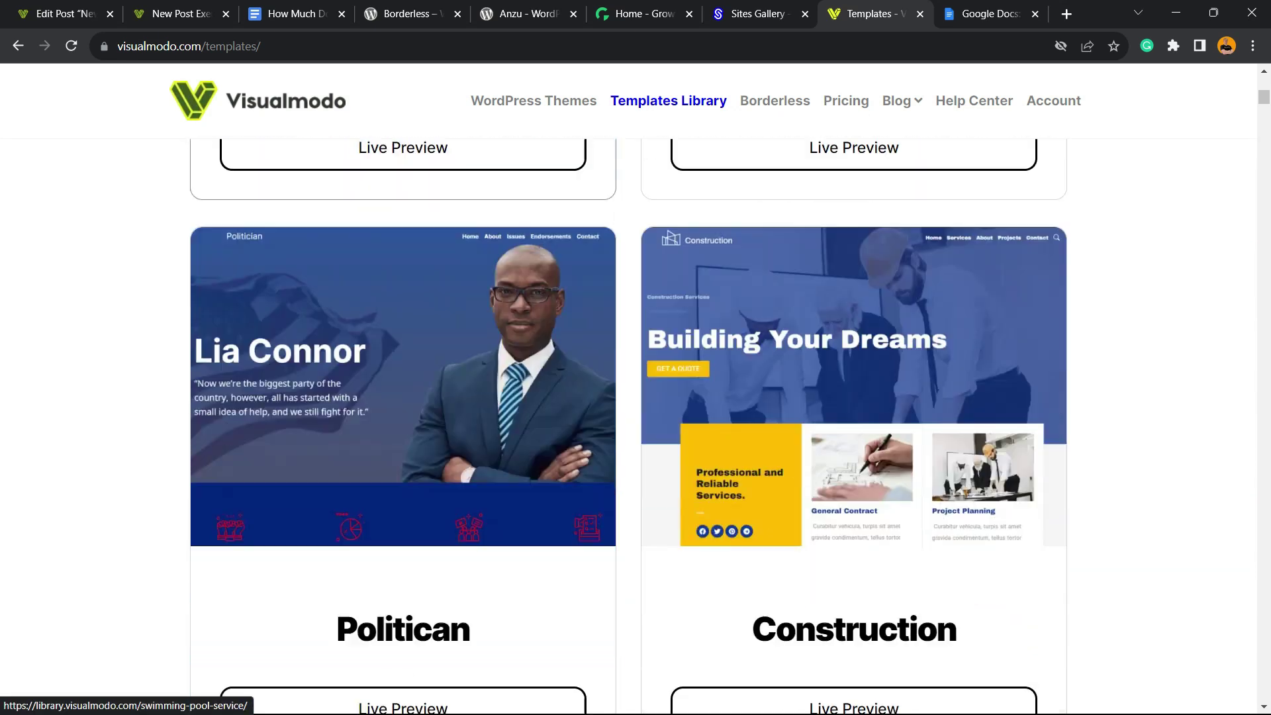
{"action": "scroll", "coordinate": [403, 377], "scroll_direction": "down", "scroll_amount": 15}
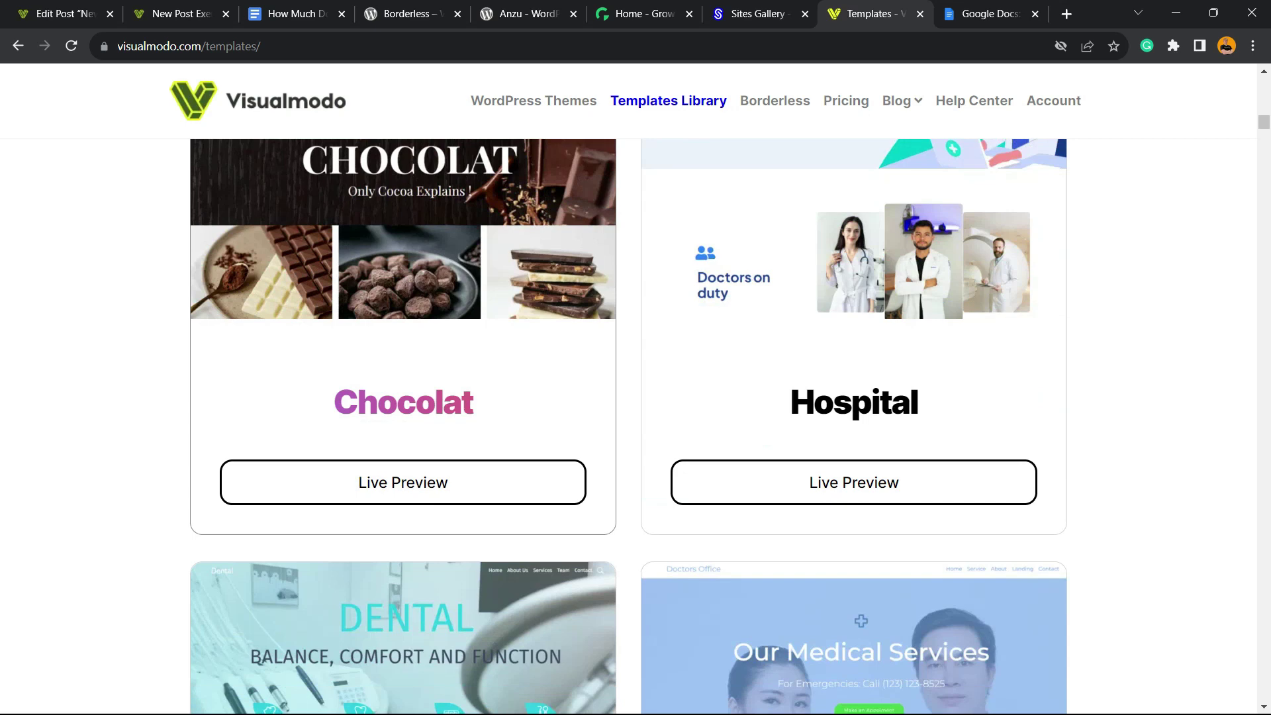
{"action": "scroll", "coordinate": [403, 397], "scroll_direction": "down", "scroll_amount": 11}
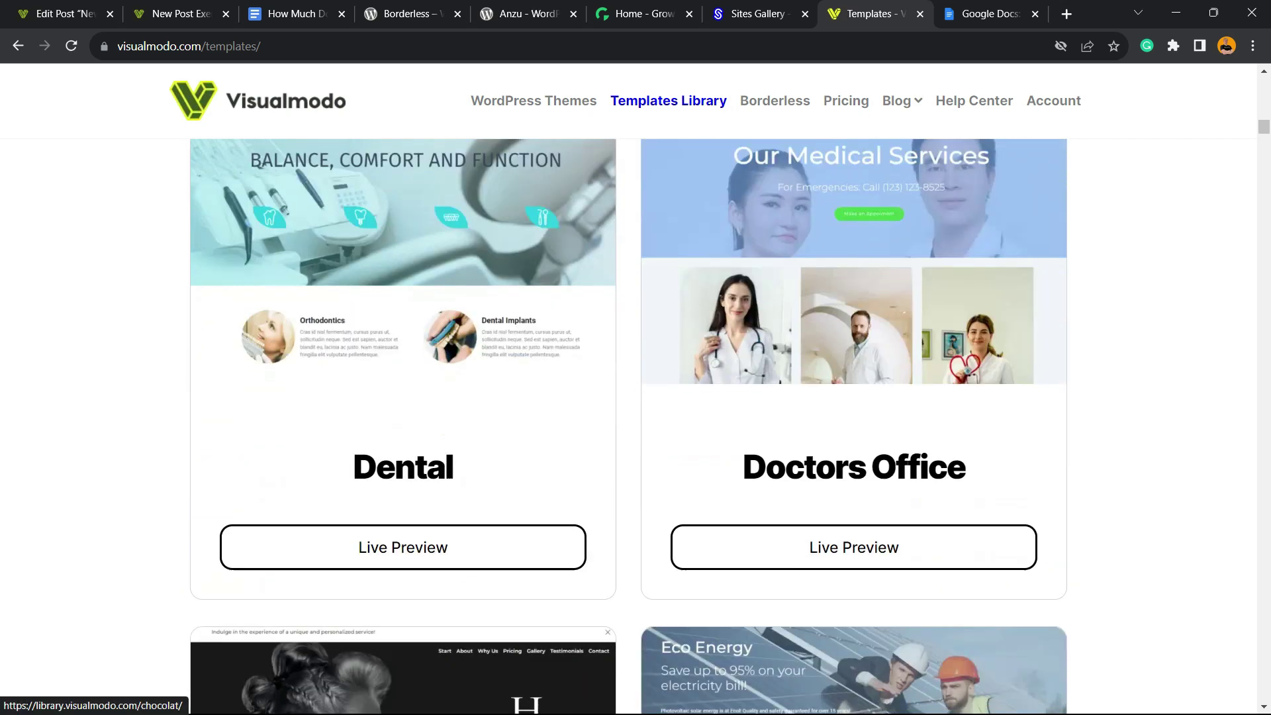
{"action": "scroll", "coordinate": [404, 397], "scroll_direction": "down", "scroll_amount": 20}
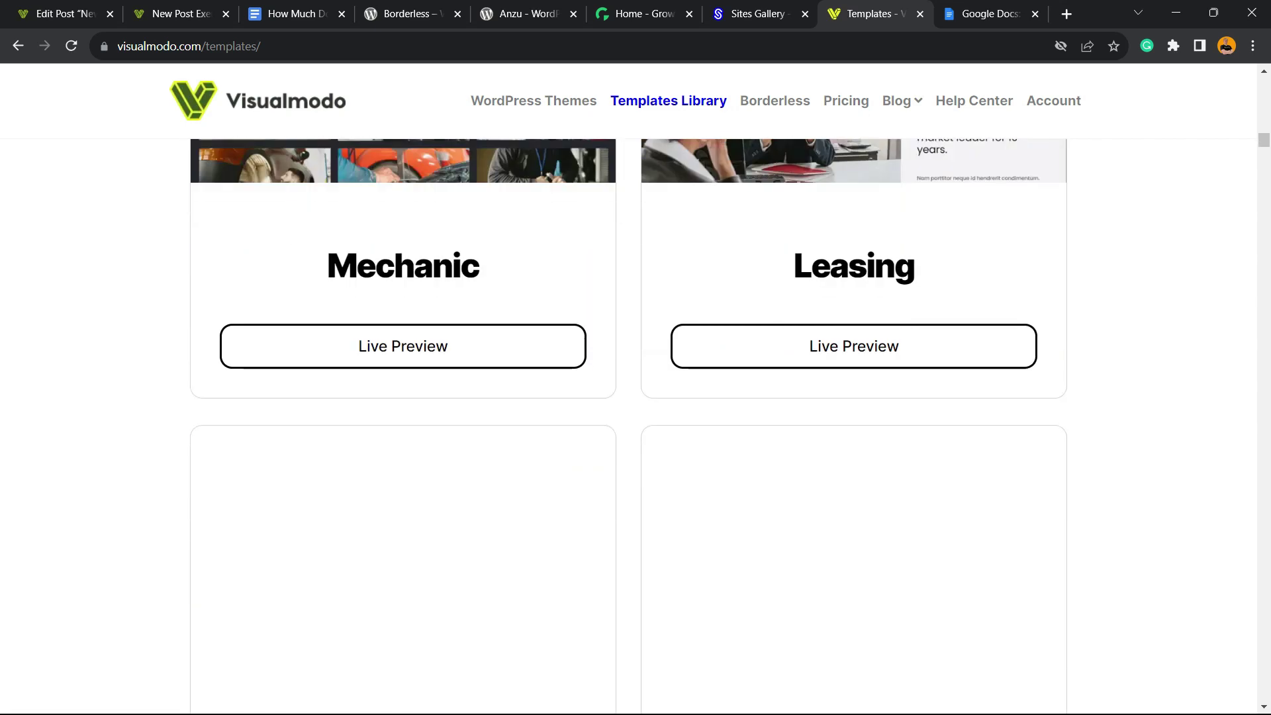
Continue through the Visualmodo template listing, examining the design previews and category labels of the further website templates
{"action": "scroll", "coordinate": [403, 397], "scroll_direction": "down", "scroll_amount": 20}
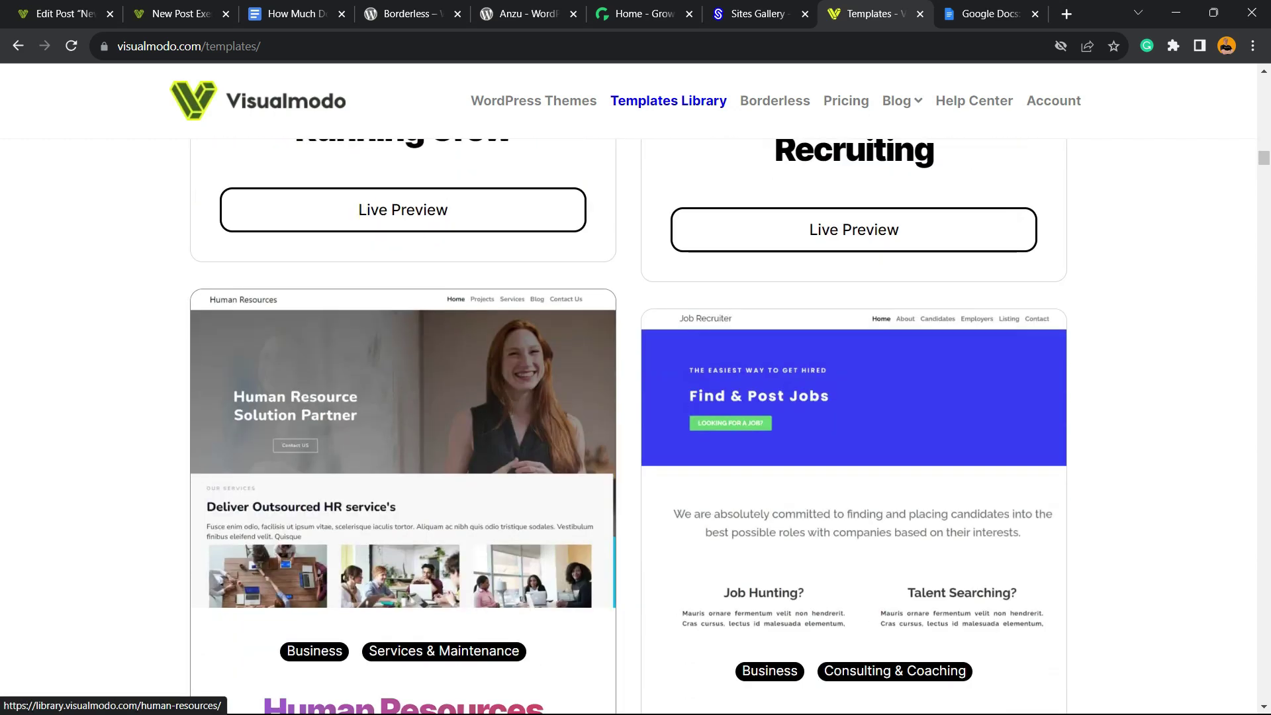
{"action": "scroll", "coordinate": [403, 397], "scroll_direction": "down", "scroll_amount": 20}
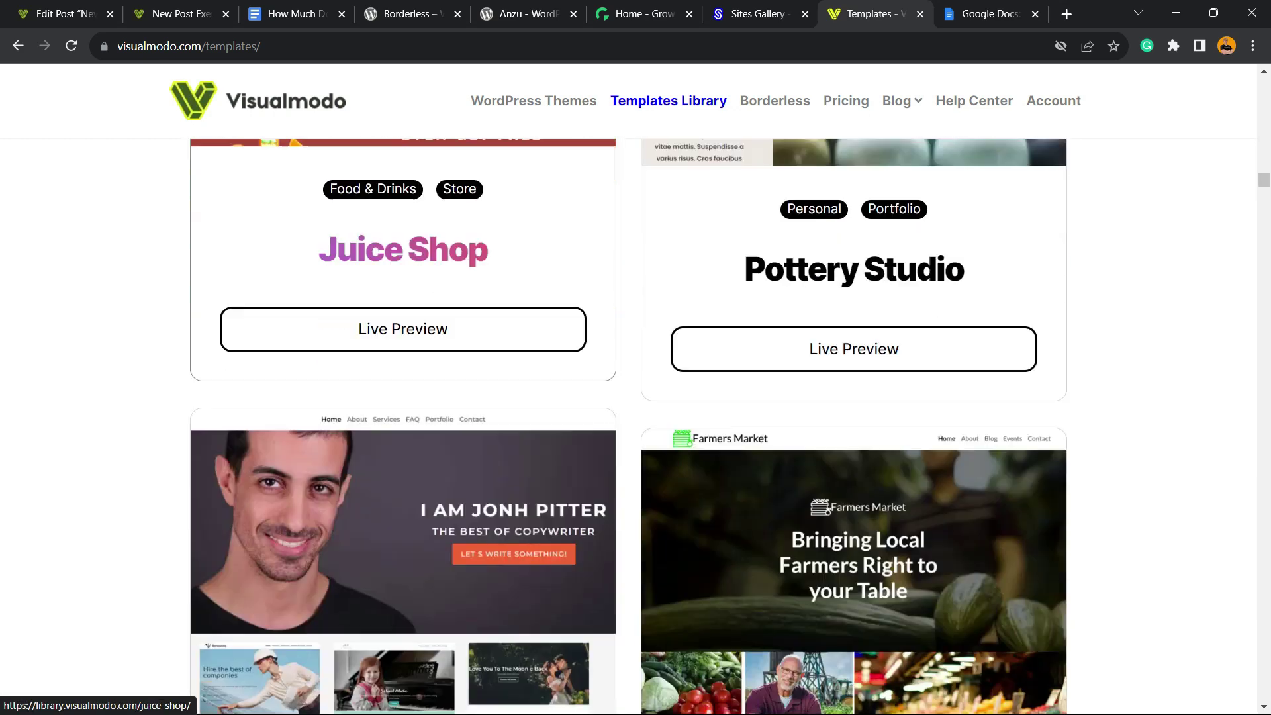
{"action": "scroll", "coordinate": [403, 397], "scroll_direction": "down", "scroll_amount": 20}
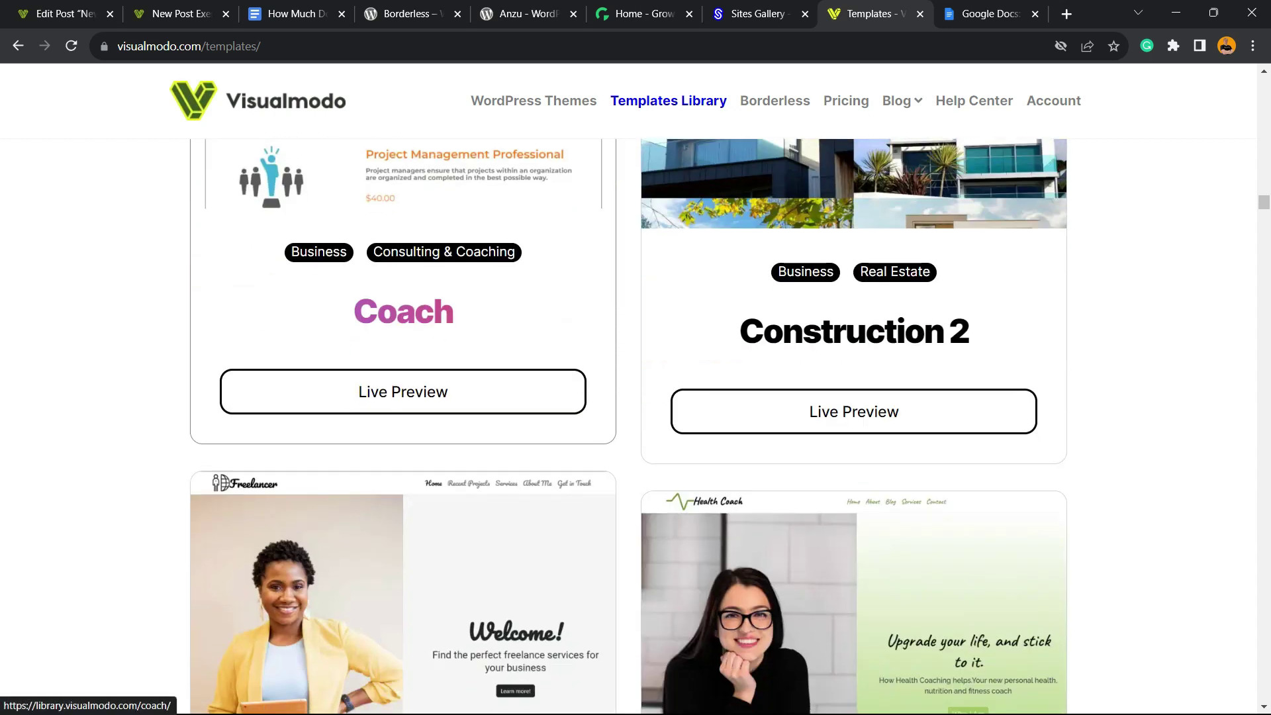
{"action": "scroll", "coordinate": [403, 397], "scroll_direction": "down", "scroll_amount": 6}
{"action": "scroll", "coordinate": [403, 397], "scroll_direction": "down", "scroll_amount": 6}
{"action": "scroll", "coordinate": [404, 397], "scroll_direction": "down", "scroll_amount": 20}
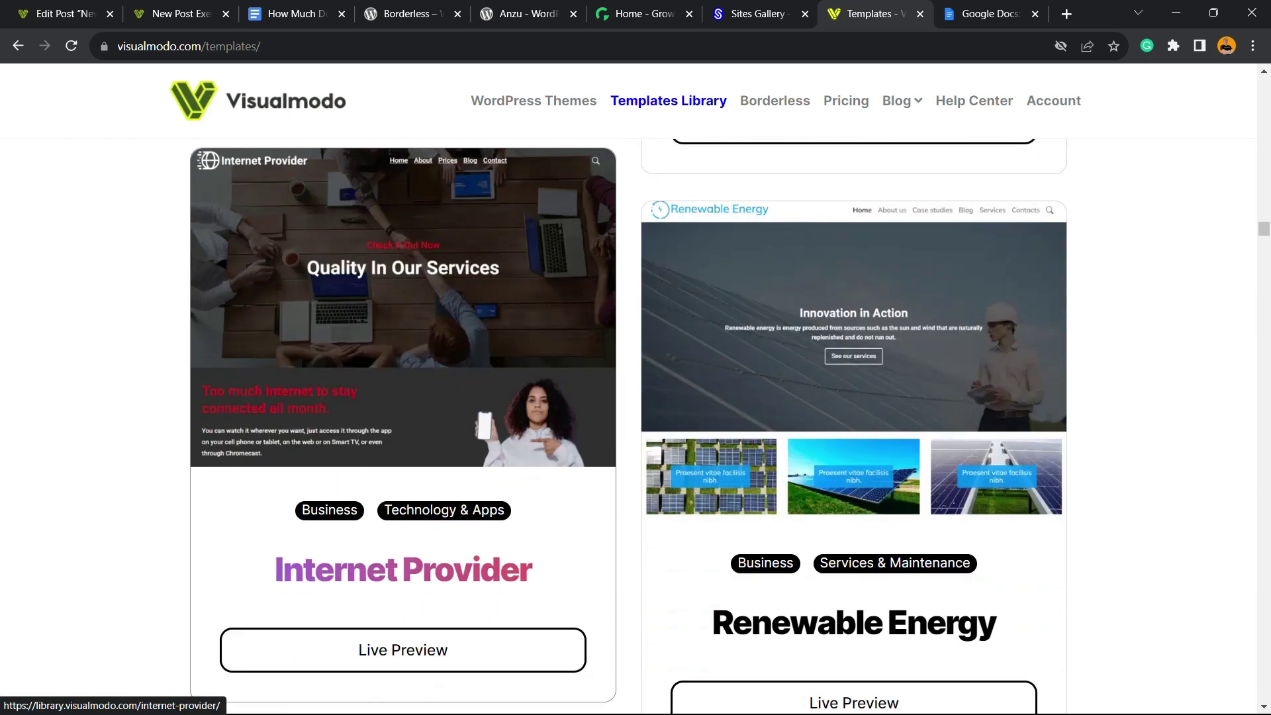
{"action": "scroll", "coordinate": [404, 397], "scroll_direction": "down", "scroll_amount": 20}
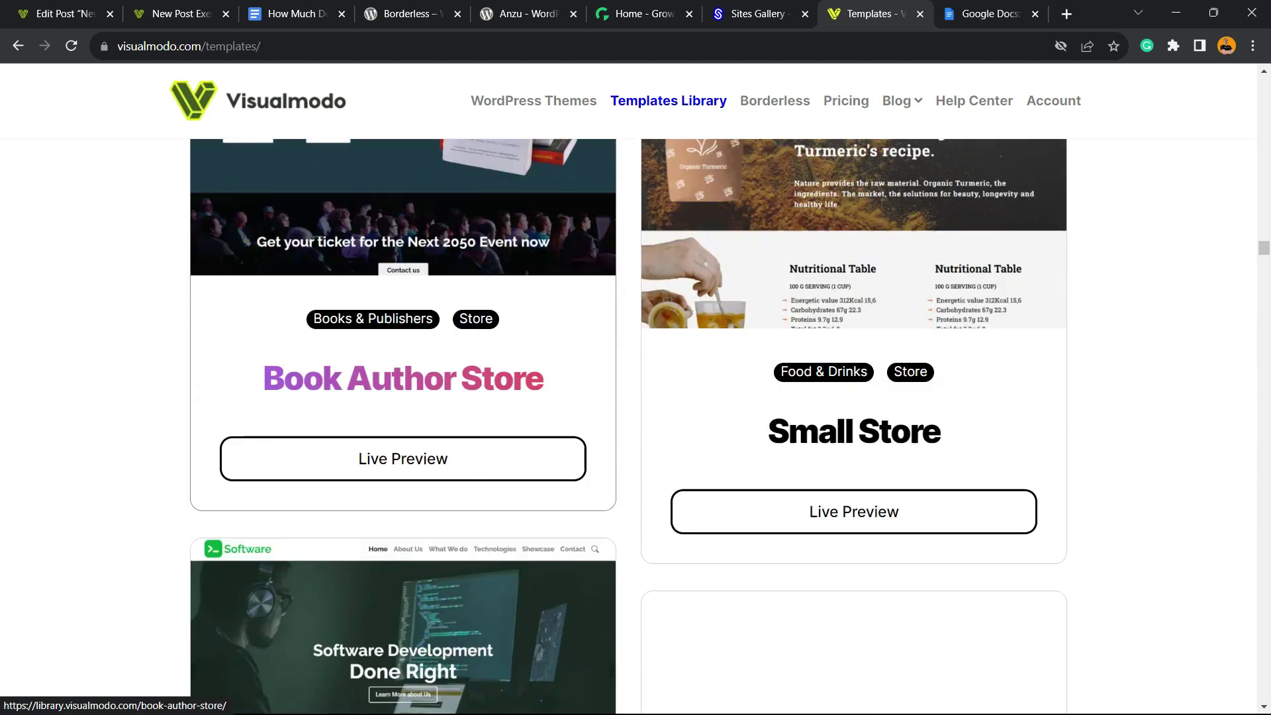
{"action": "scroll", "coordinate": [403, 397], "scroll_direction": "down", "scroll_amount": 20}
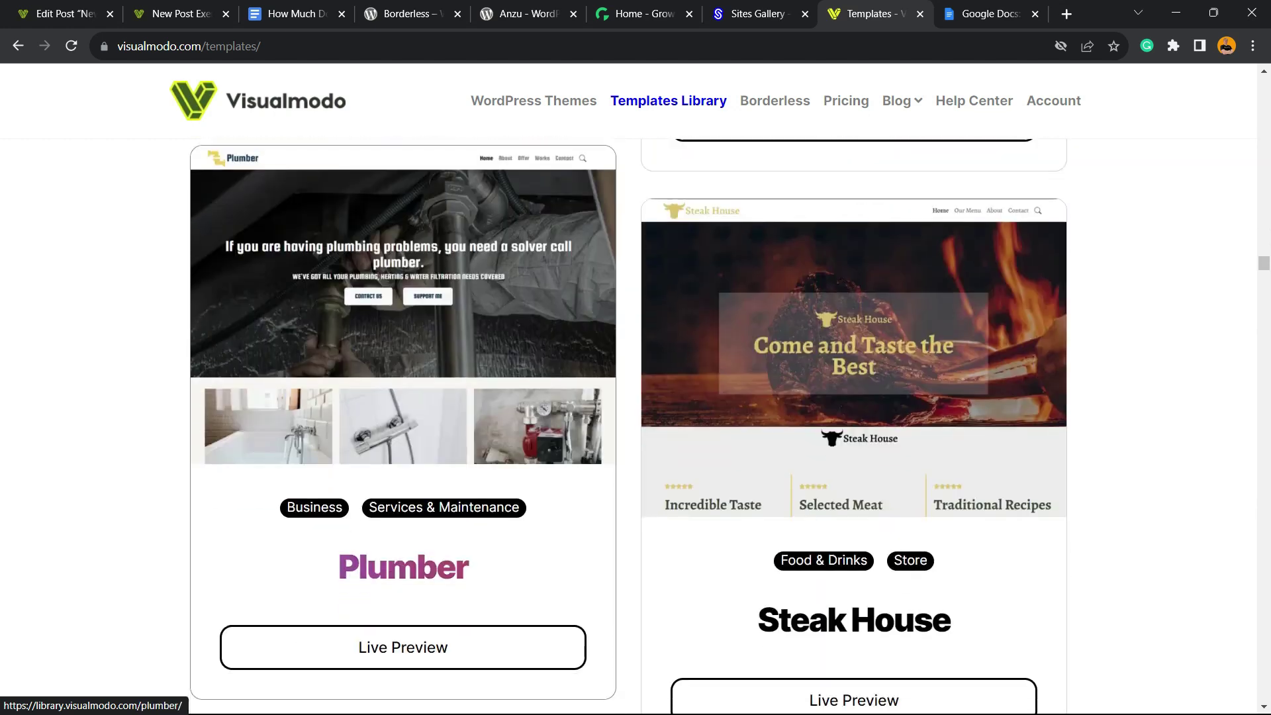
{"action": "scroll", "coordinate": [403, 397], "scroll_direction": "down", "scroll_amount": 7}
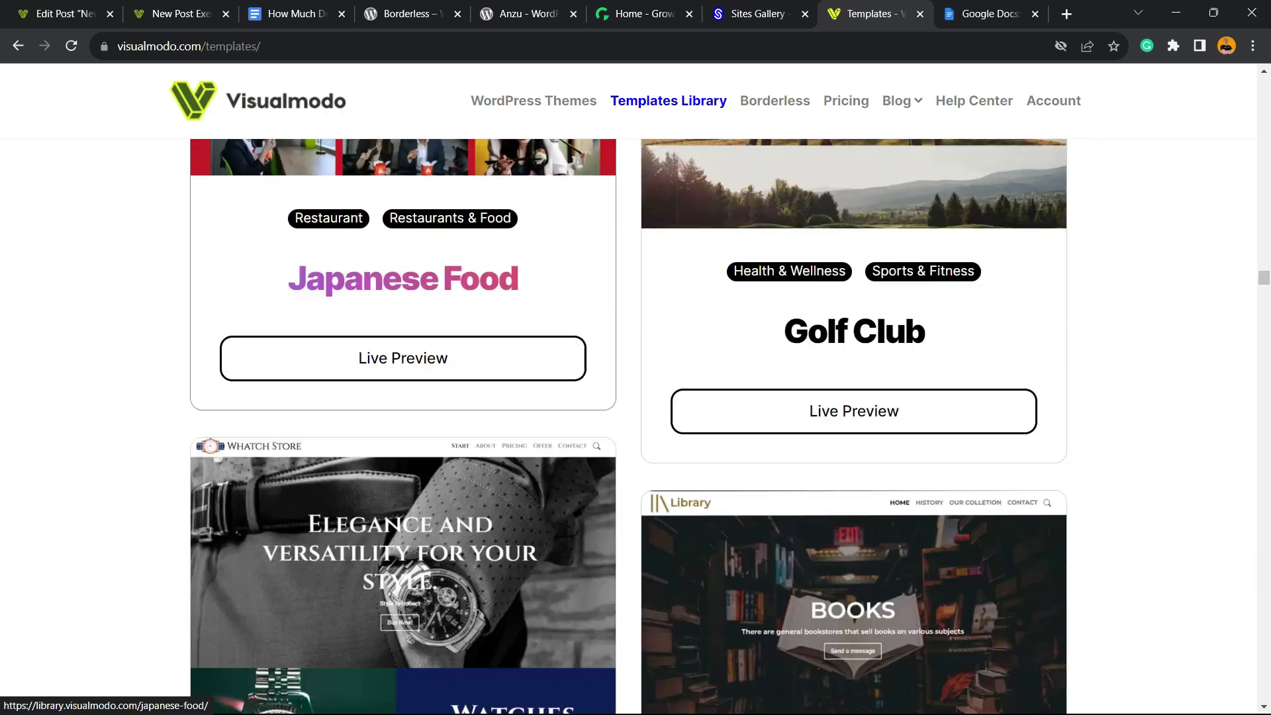
{"action": "scroll", "coordinate": [403, 397], "scroll_direction": "down", "scroll_amount": 7}
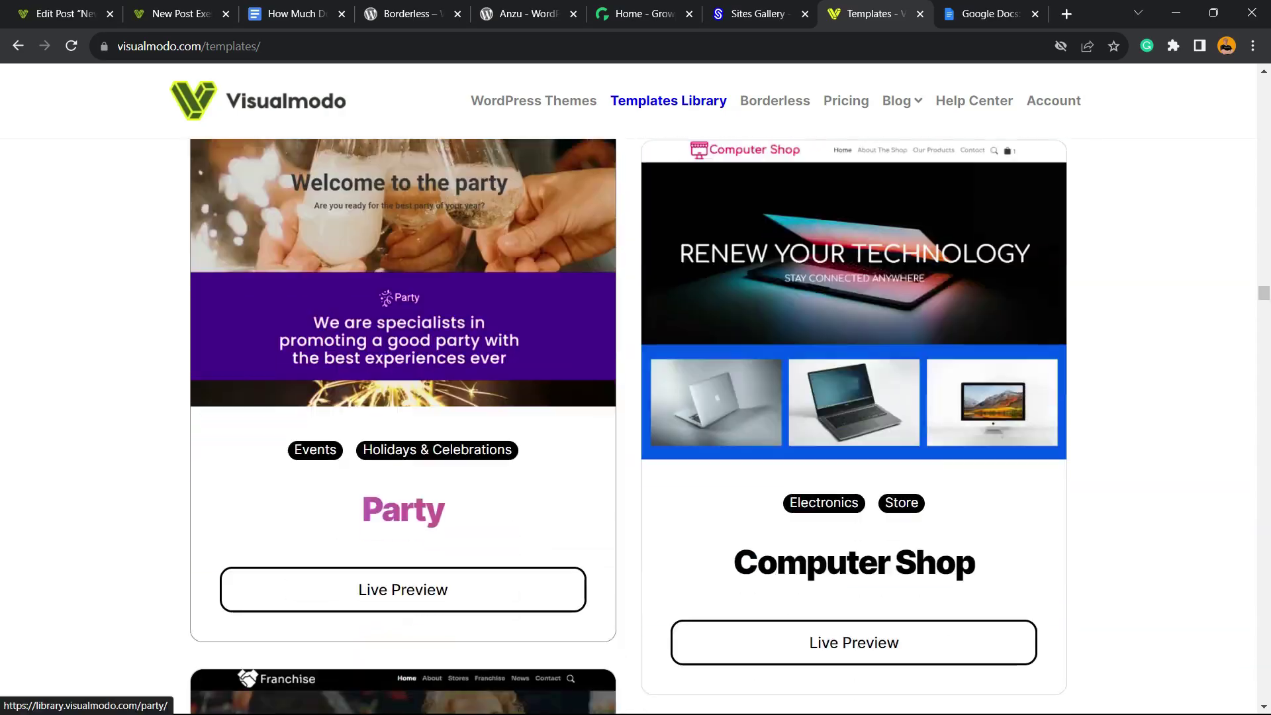